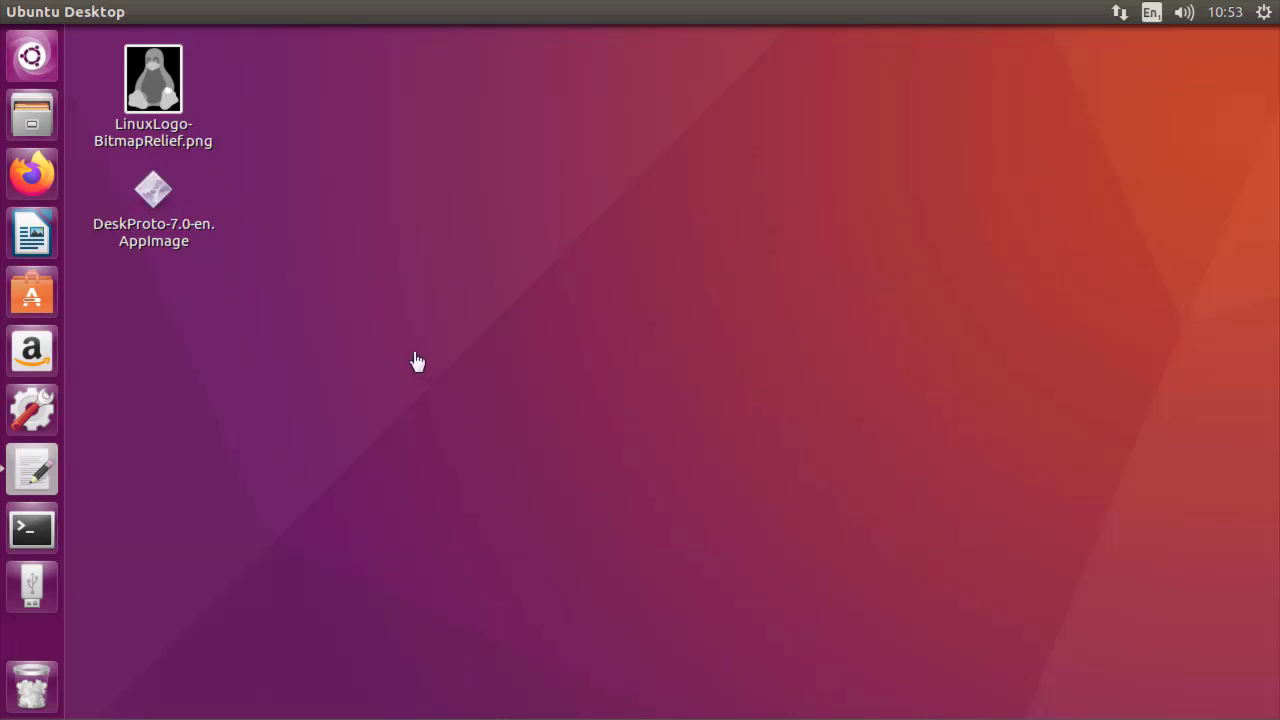
Allow DeskProto-7.0-en.AppImage to execute as a program in its Permissions properties, then close them.
click(153, 205)
right_click(152, 200)
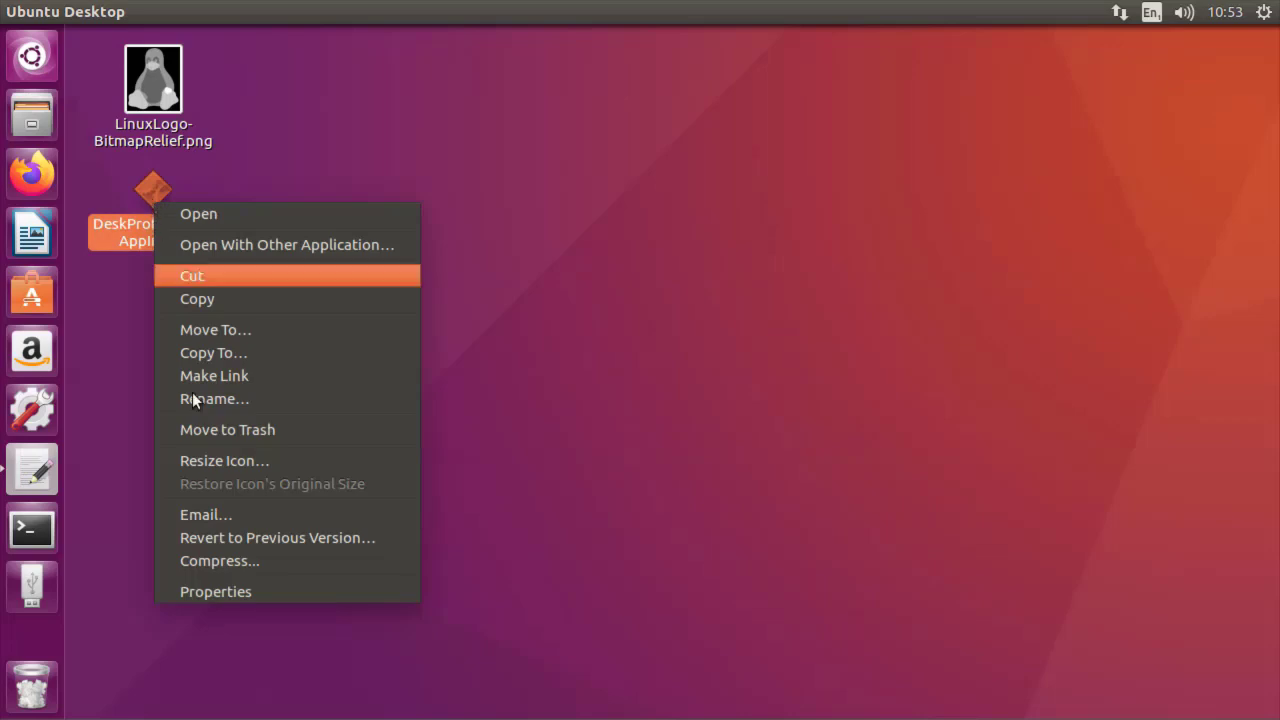
click(253, 591)
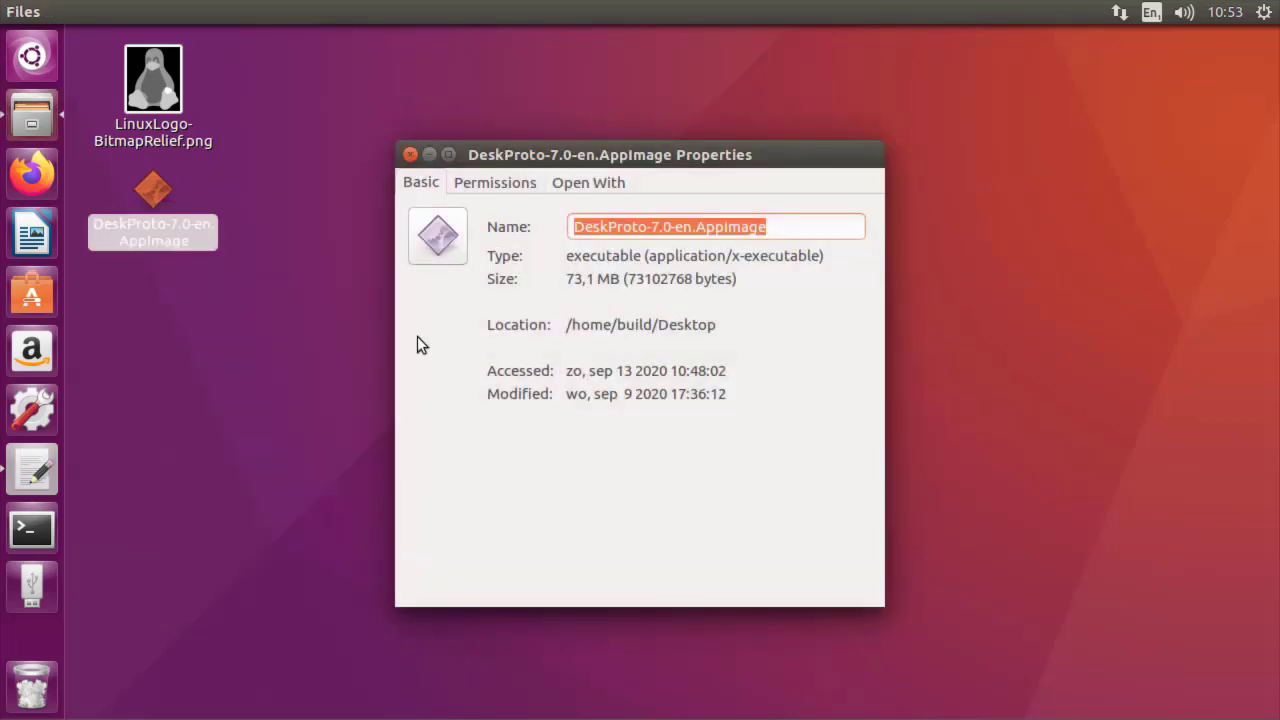
click(496, 184)
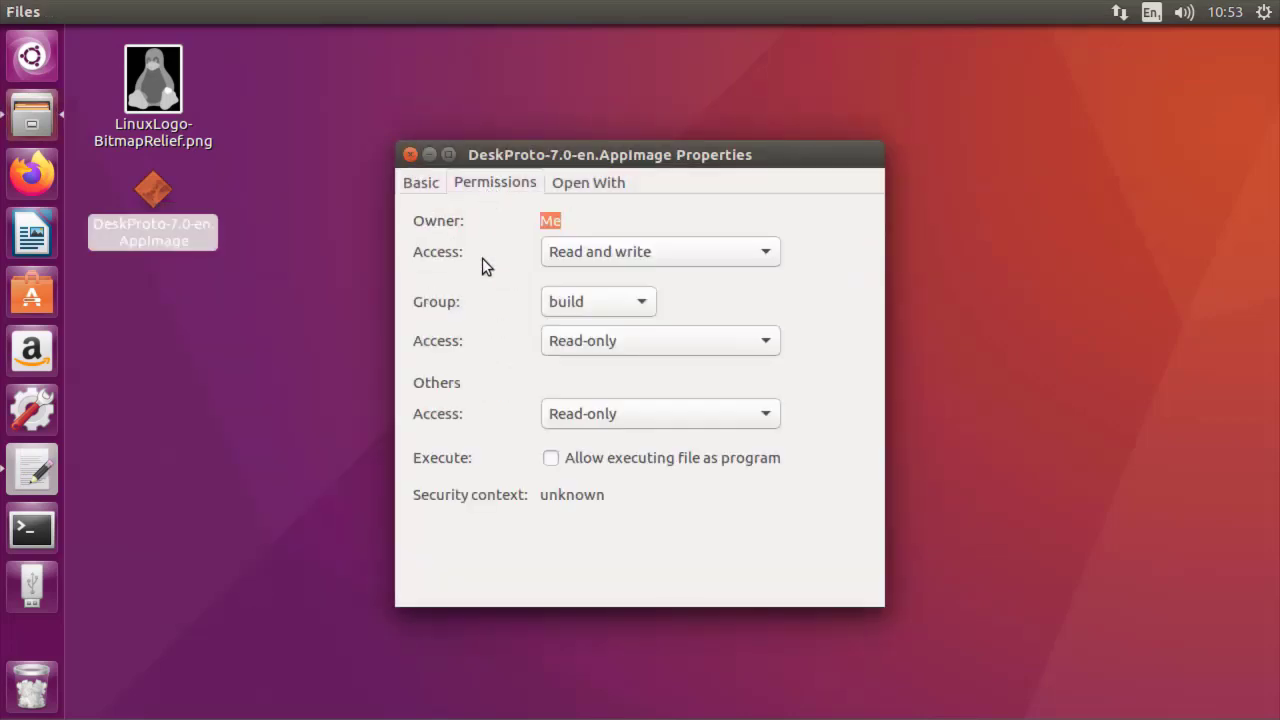
click(551, 459)
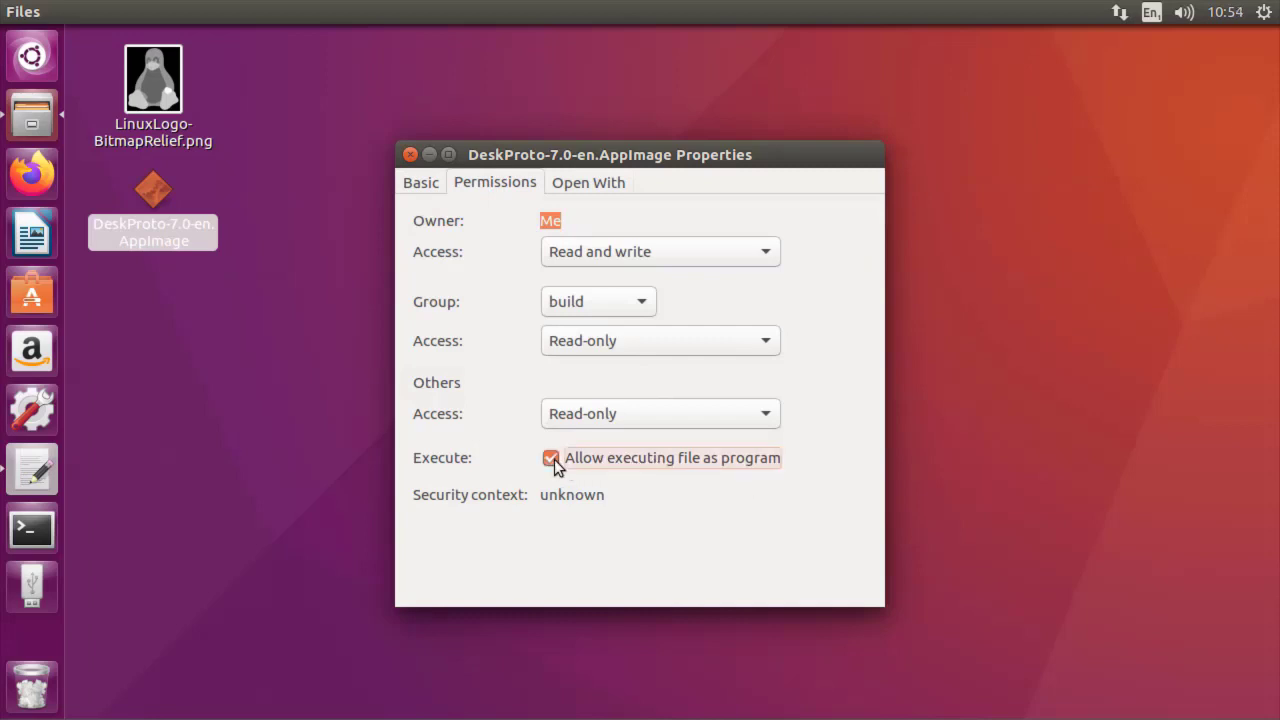
click(409, 155)
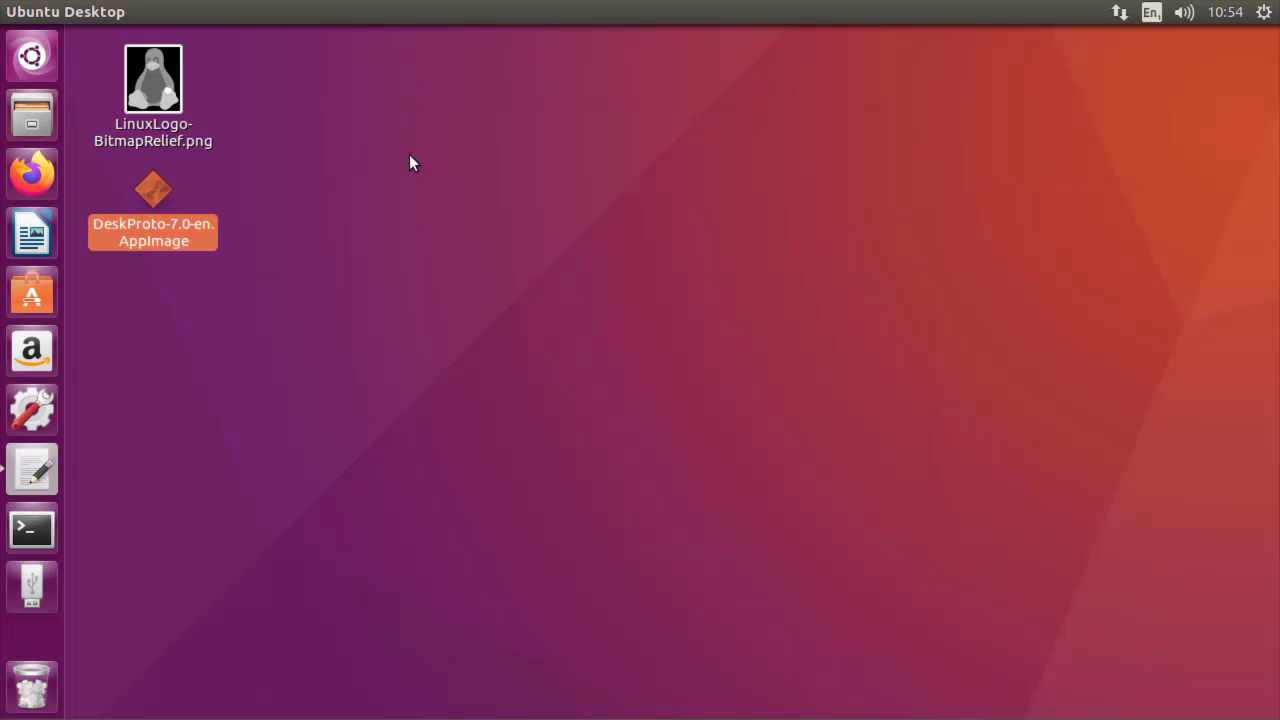
Launch the DeskProto AppImage and accept its license agreement.
double_click(155, 195)
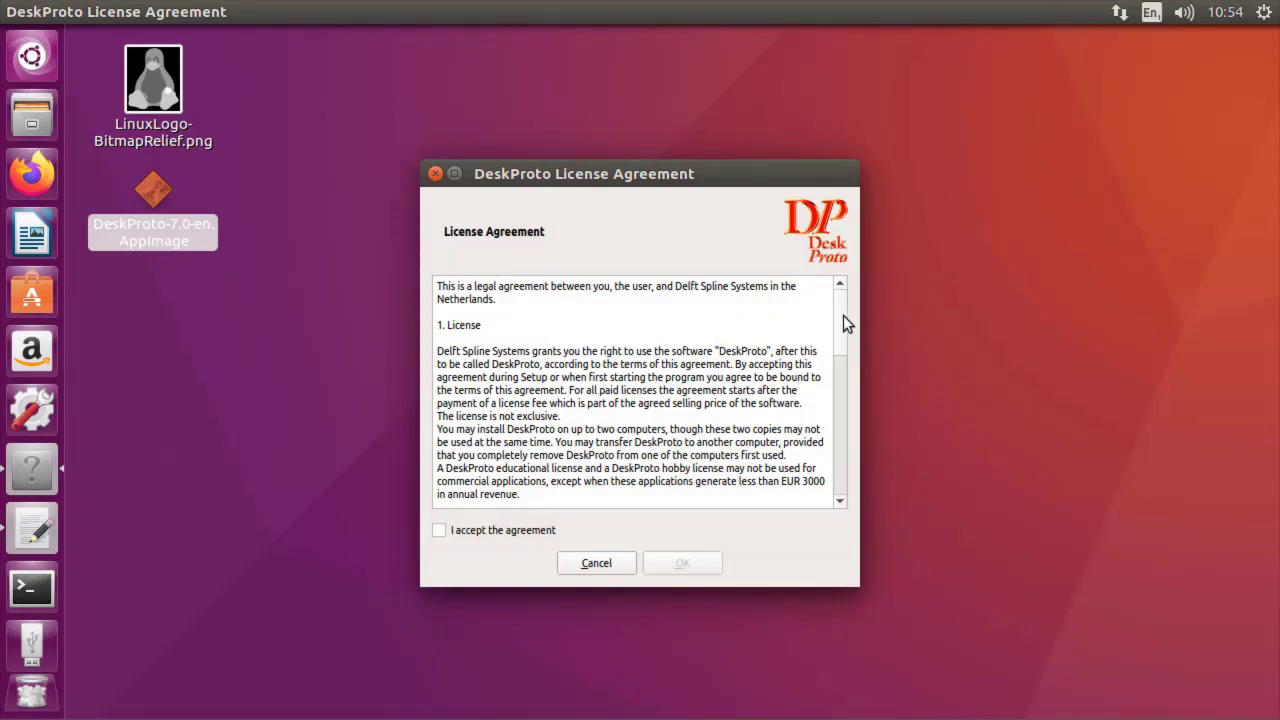
drag(843, 323, 846, 294)
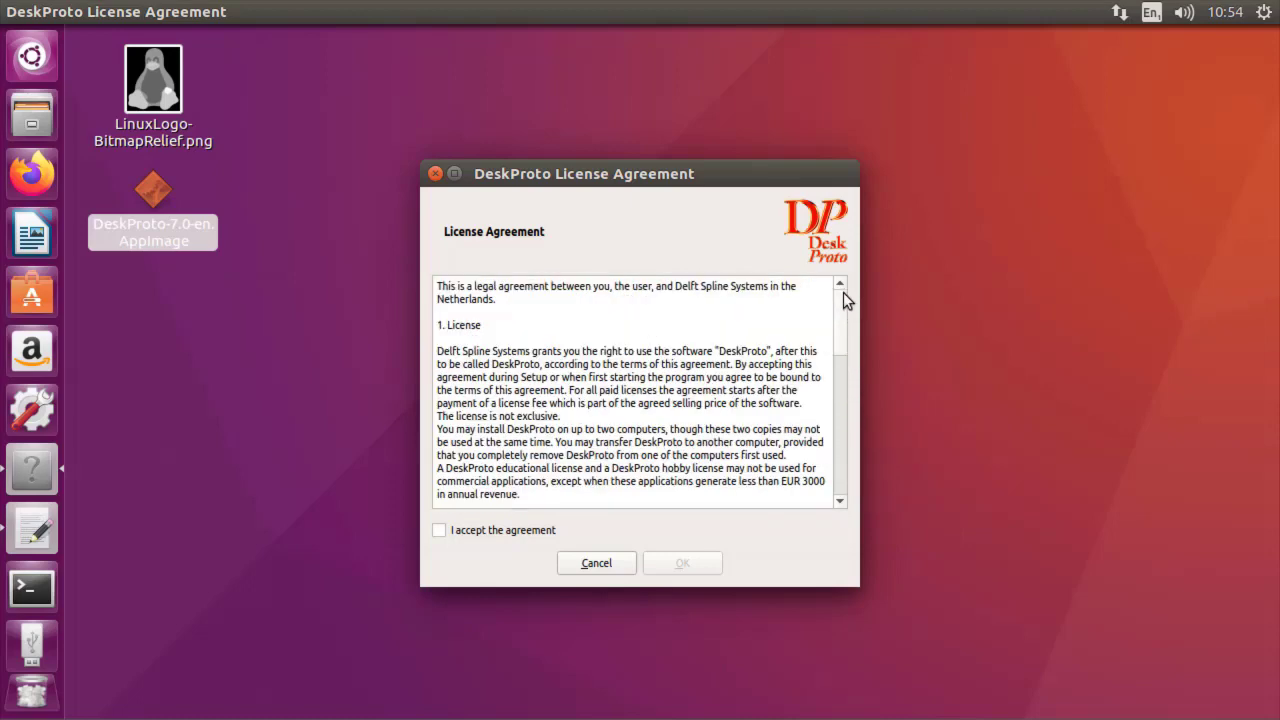
click(440, 531)
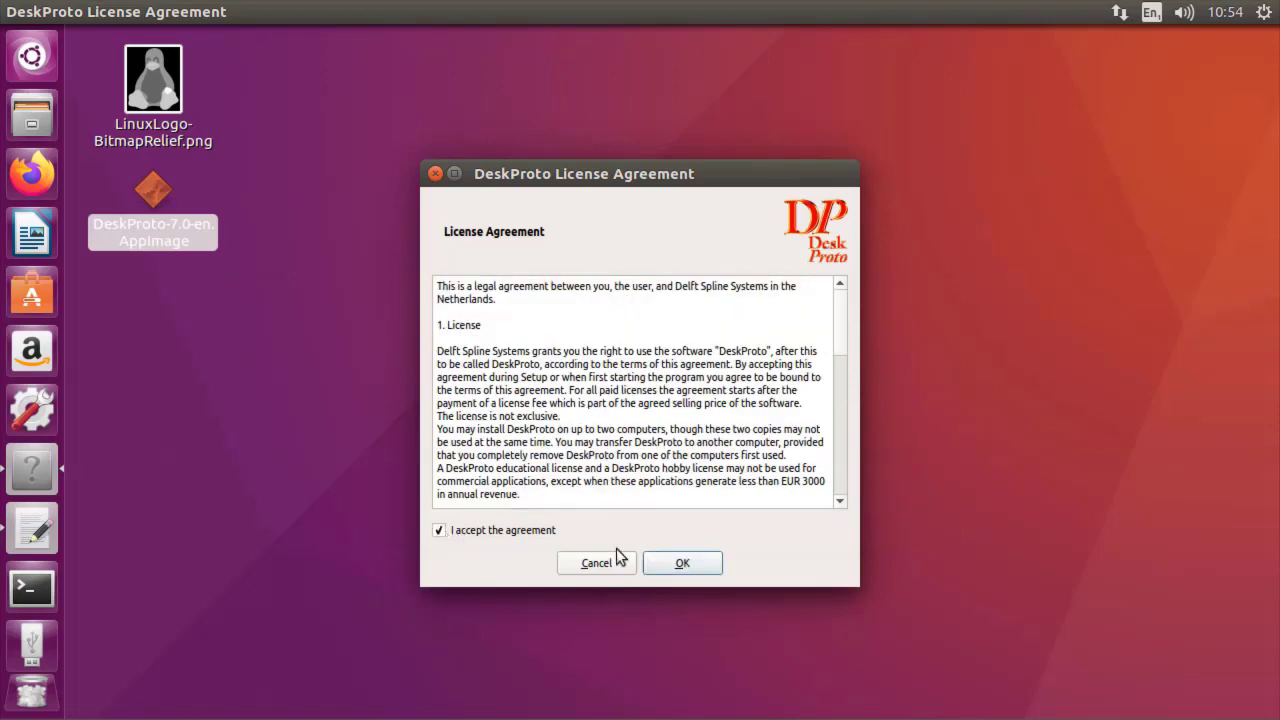
click(684, 564)
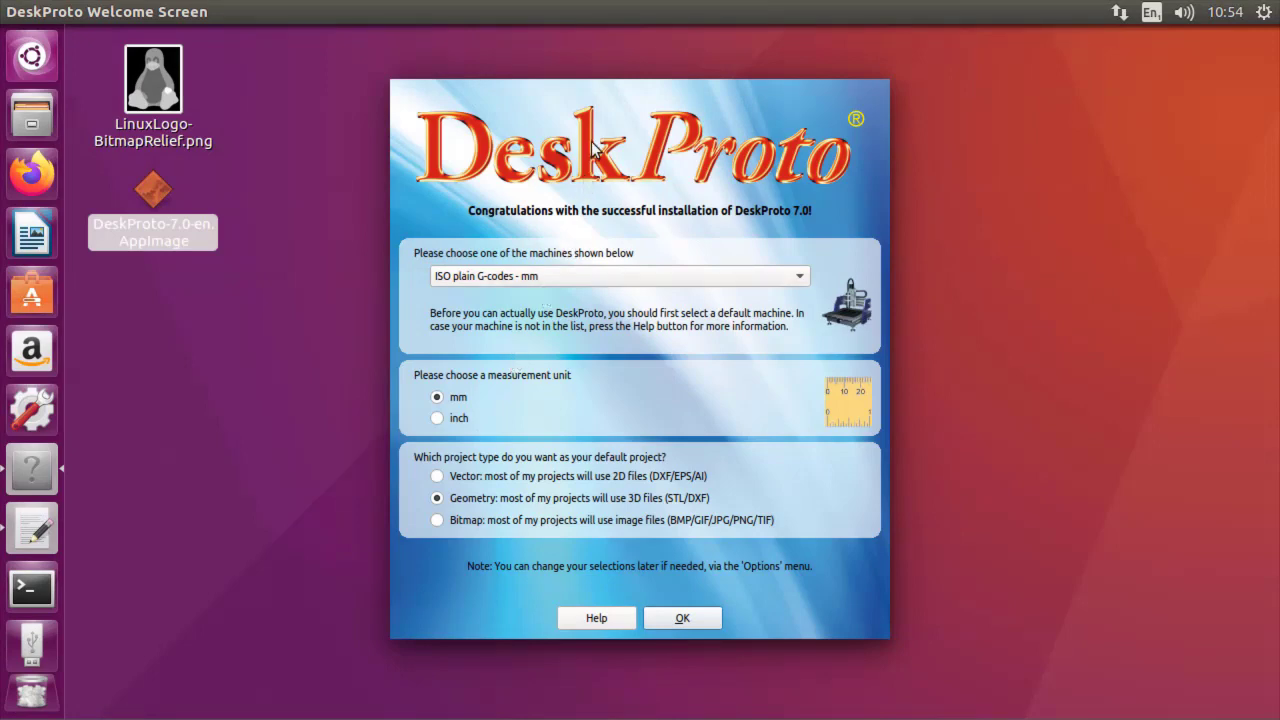
click(528, 284)
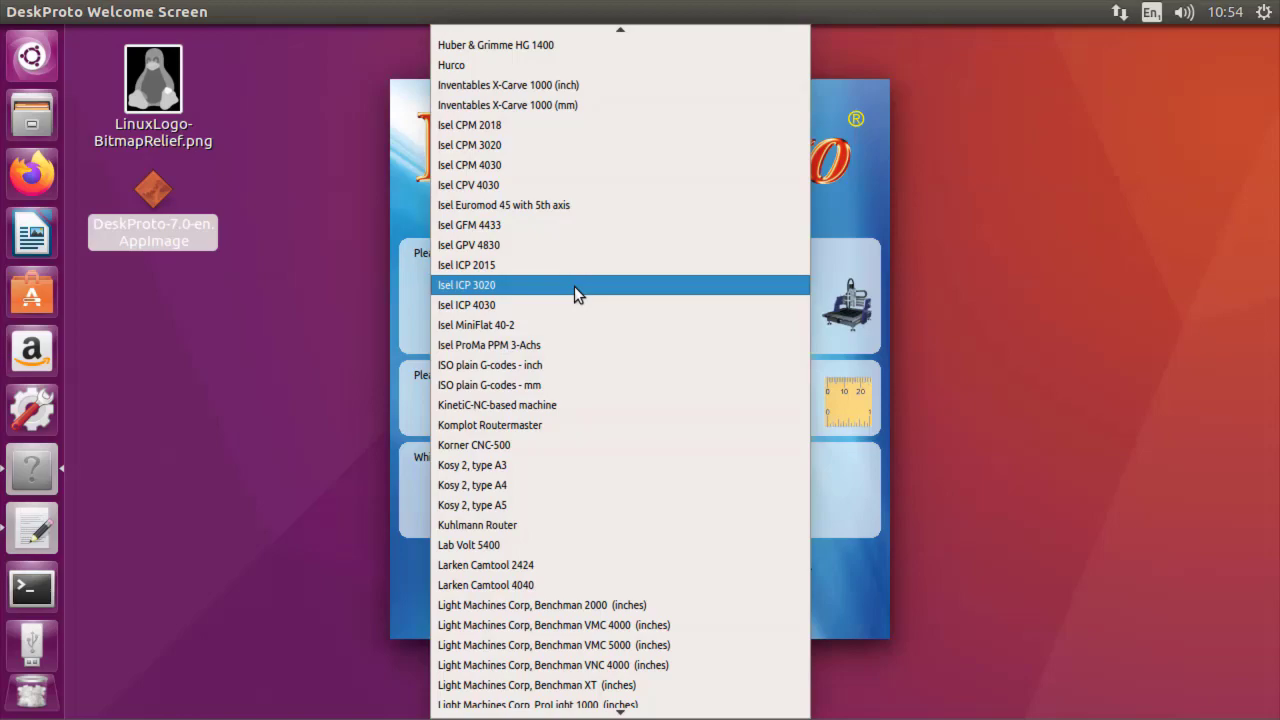
scroll(574, 290, up, 12)
scroll(575, 296, down, 7)
scroll(575, 292, down, 10)
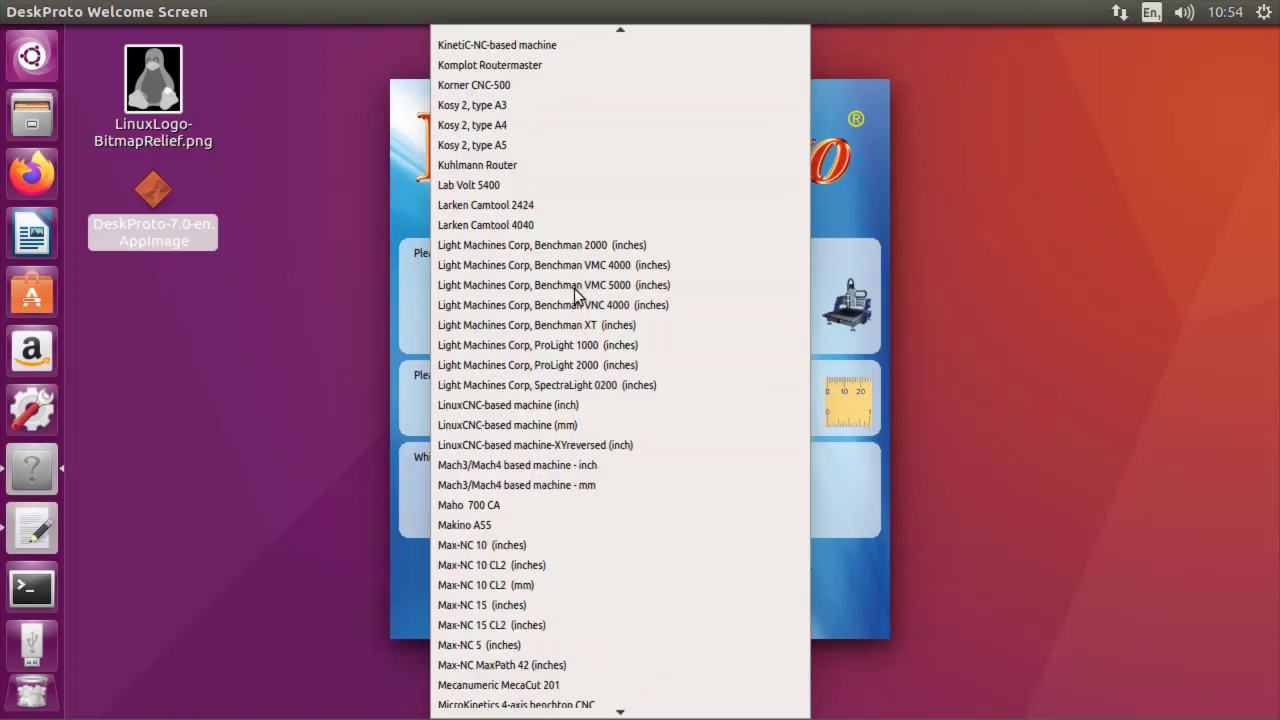
scroll(575, 292, up, 6)
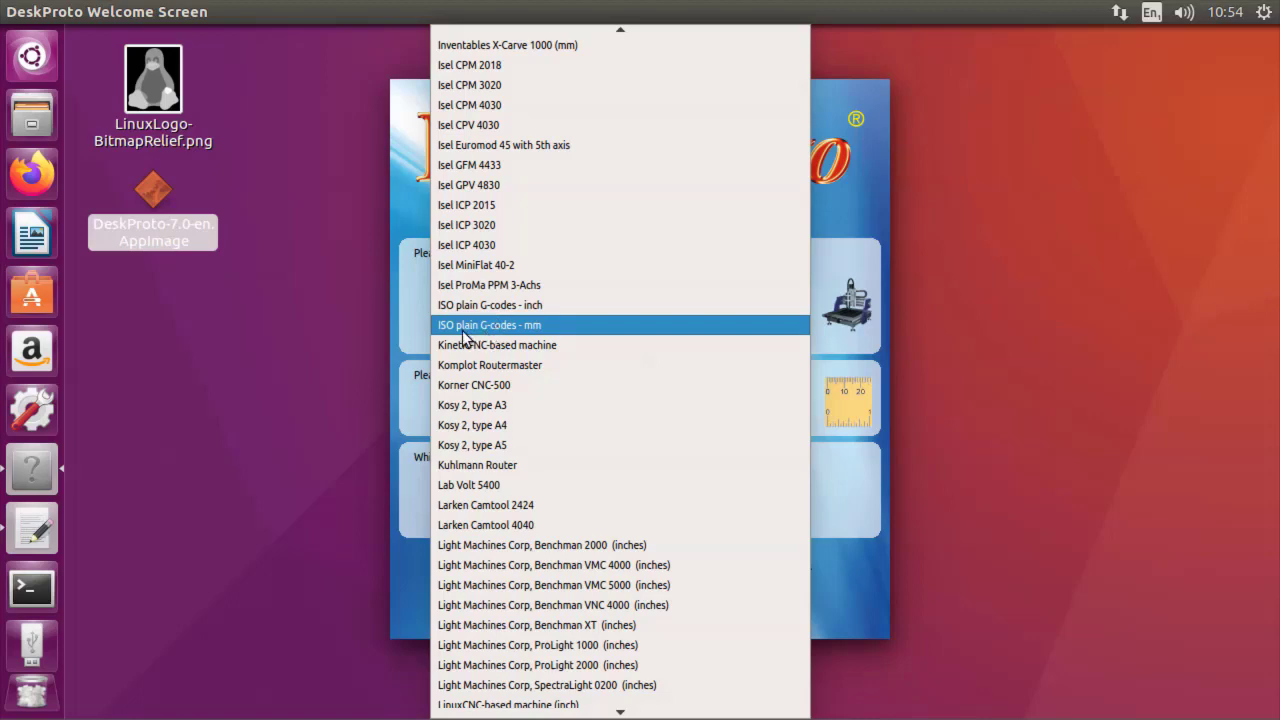
click(514, 328)
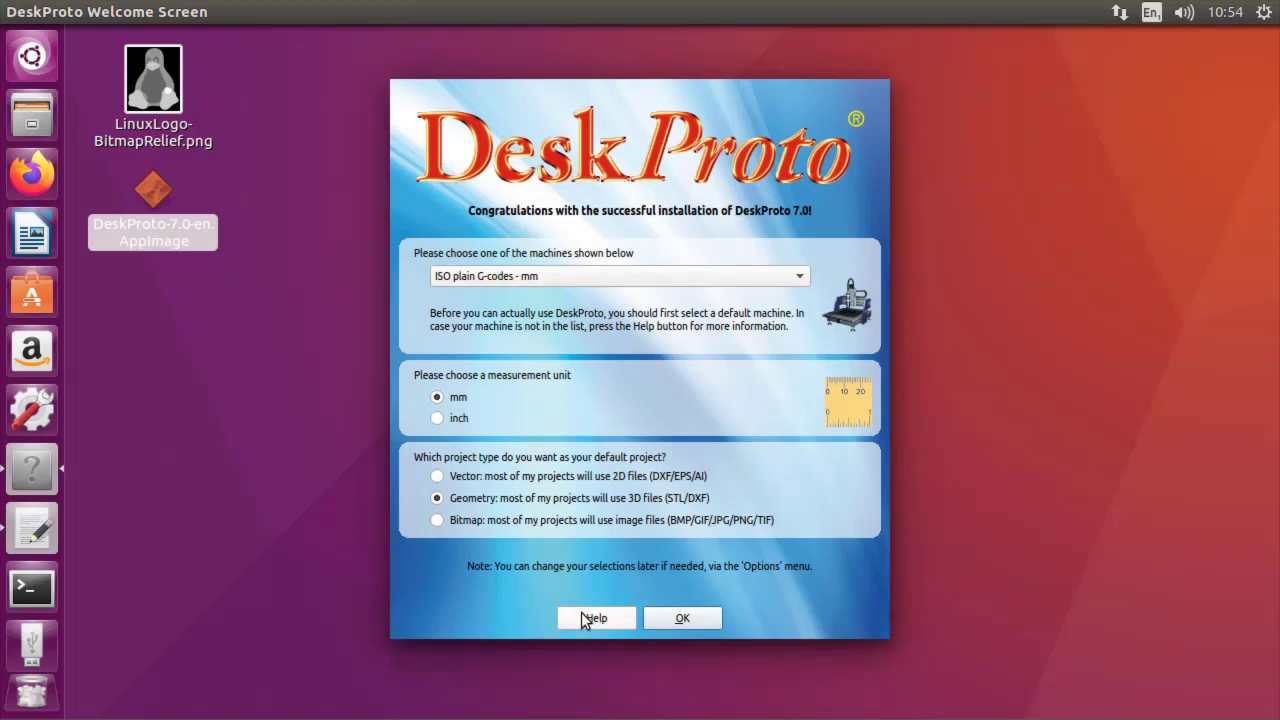
click(605, 620)
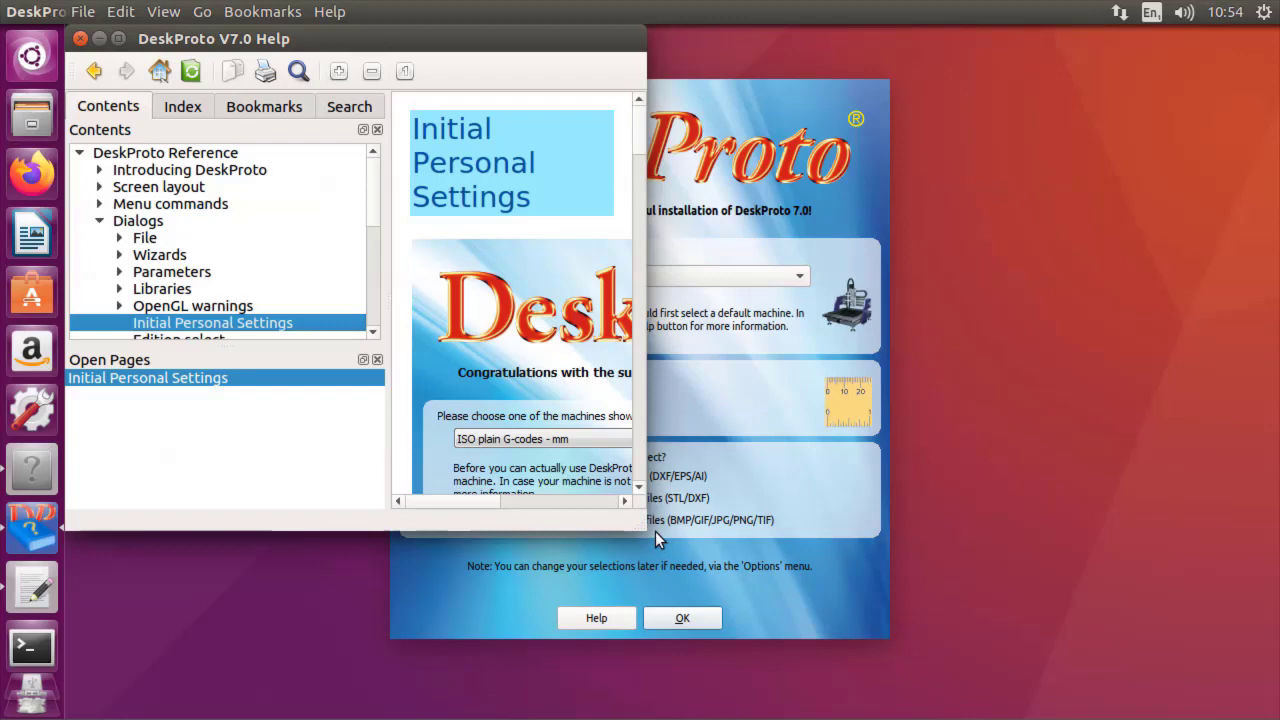
drag(642, 510, 1016, 502)
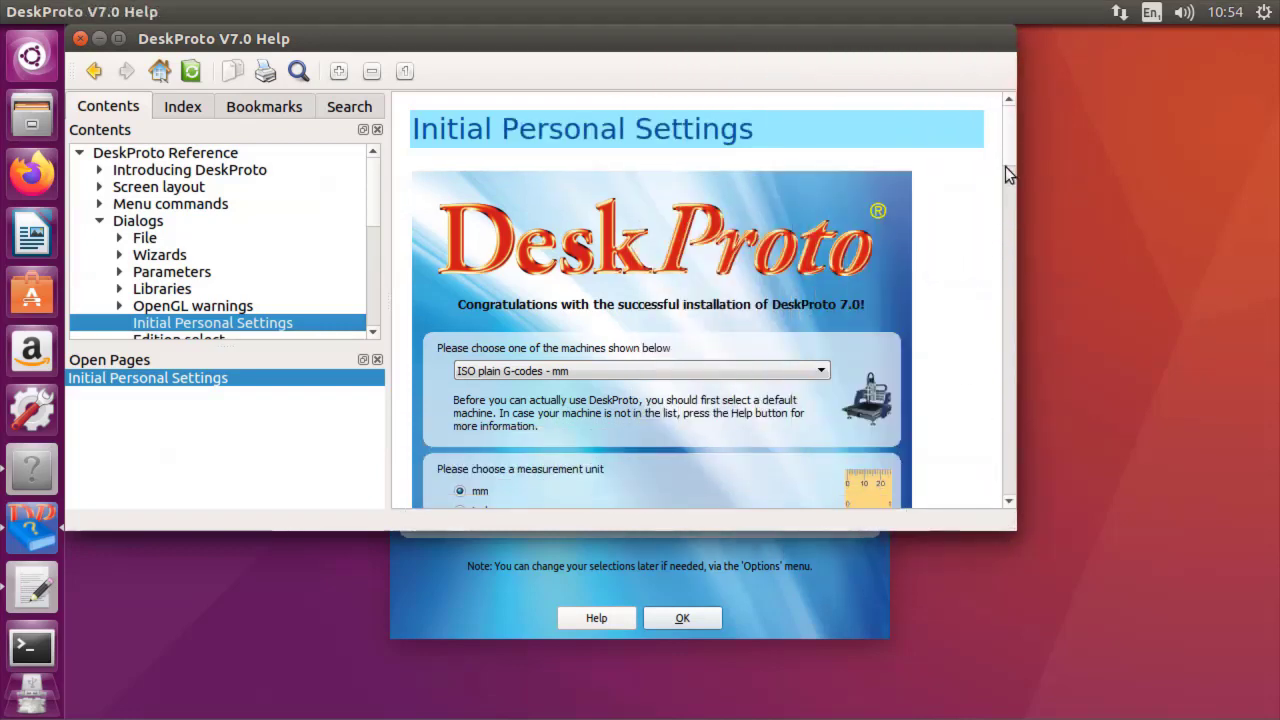
drag(1012, 147, 1027, 333)
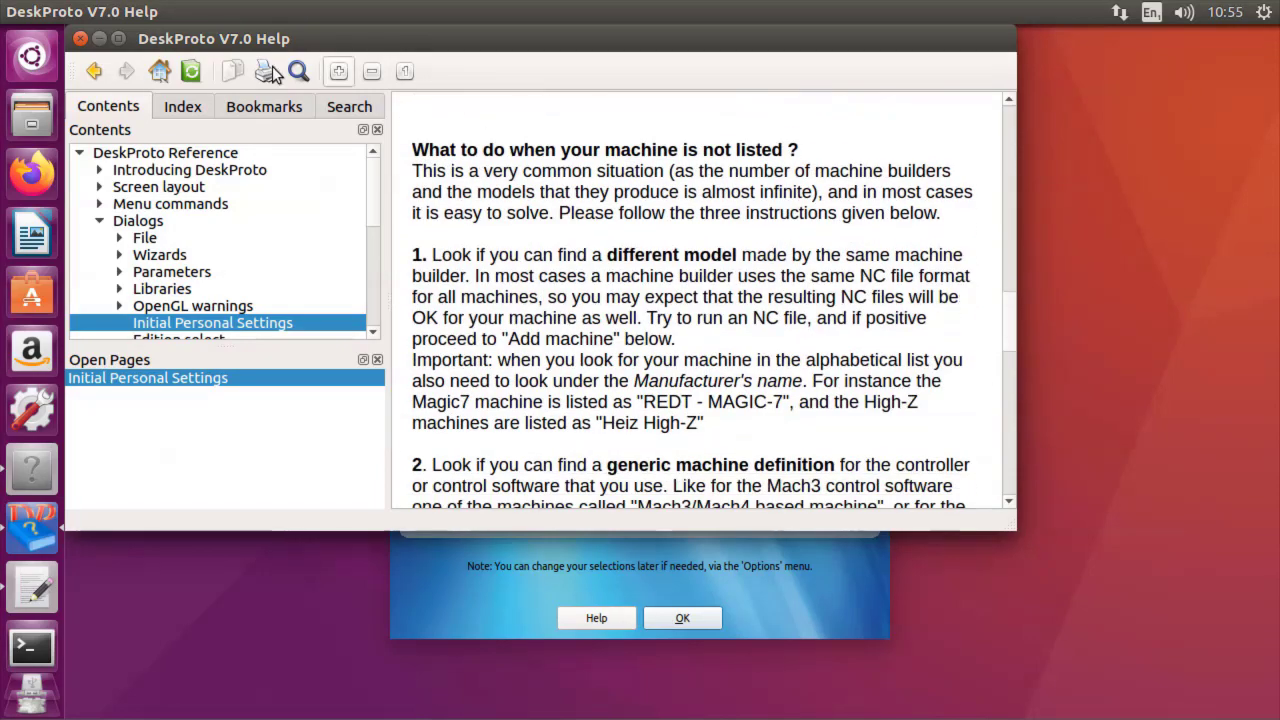
click(80, 38)
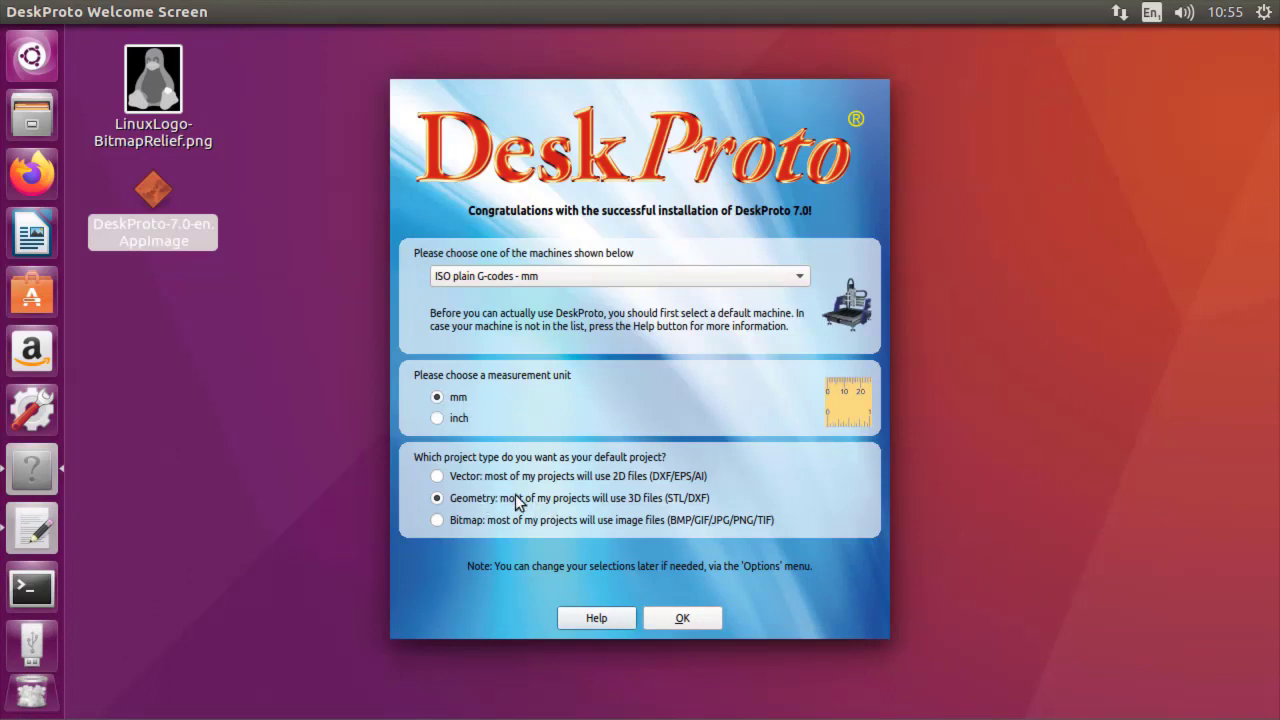
Confirm the Welcome Screen defaults, start the Free Edition, and choose to use the wizard.
click(682, 618)
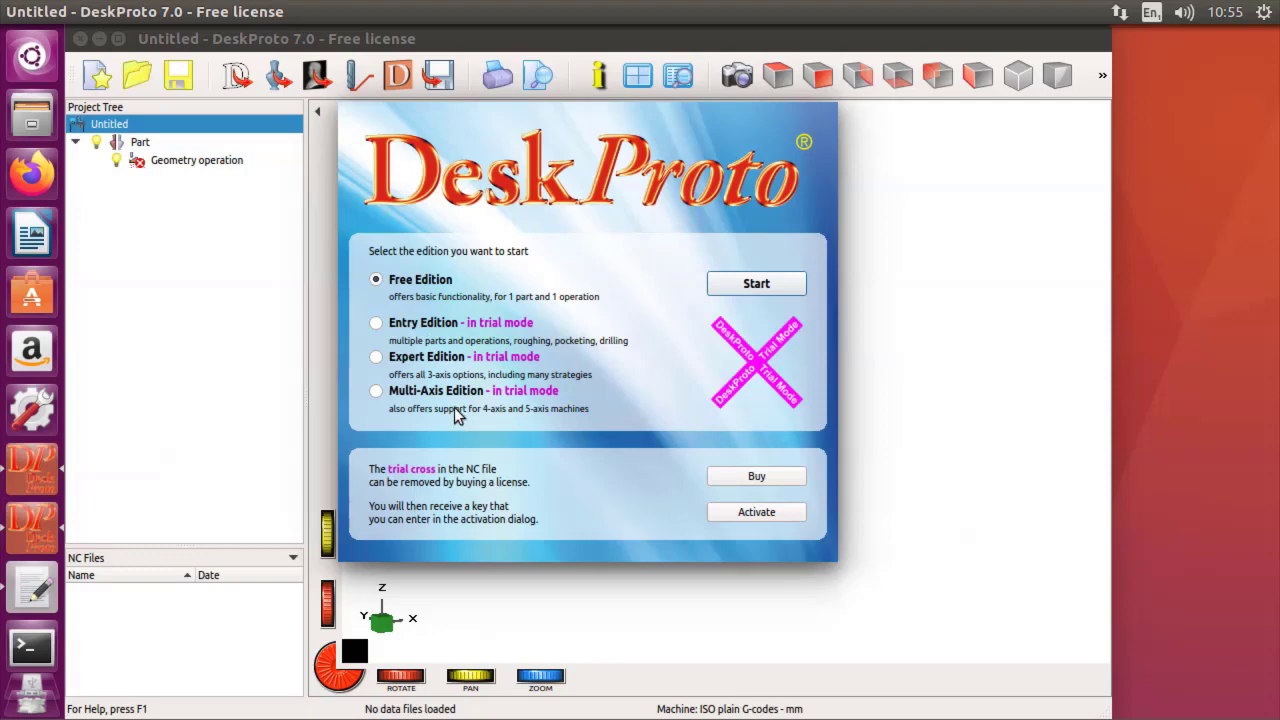
click(757, 284)
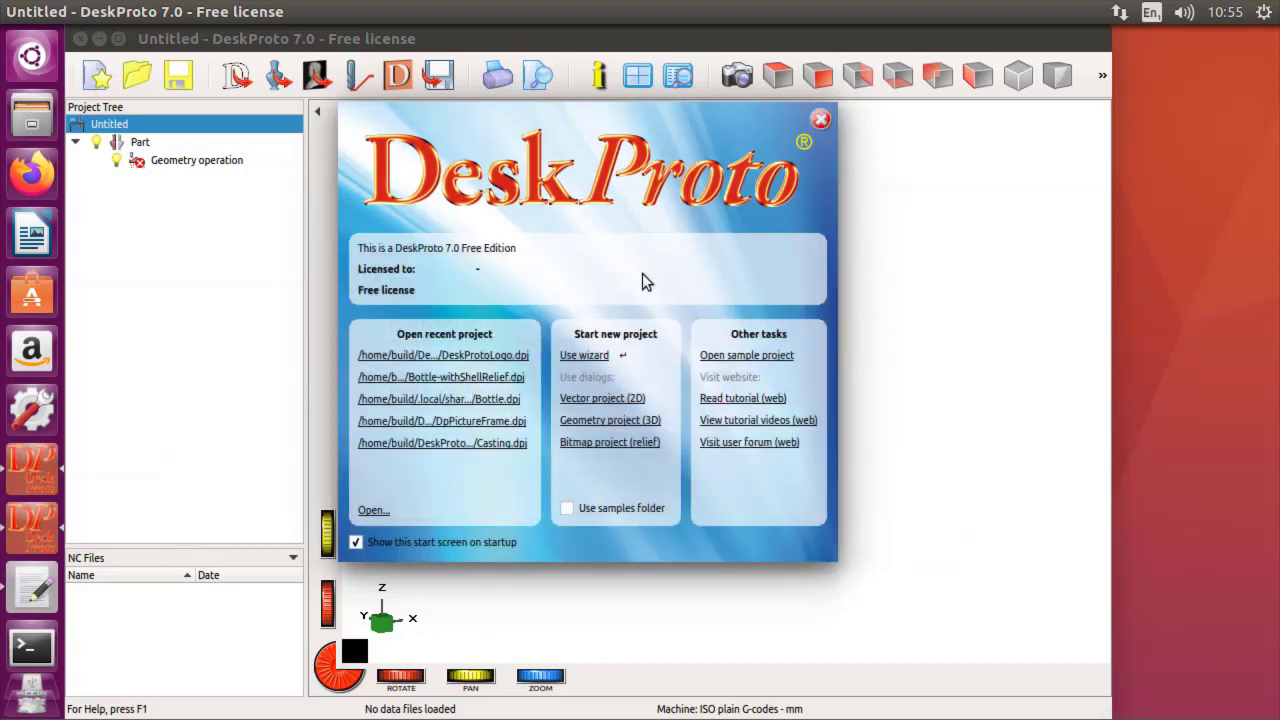
click(585, 357)
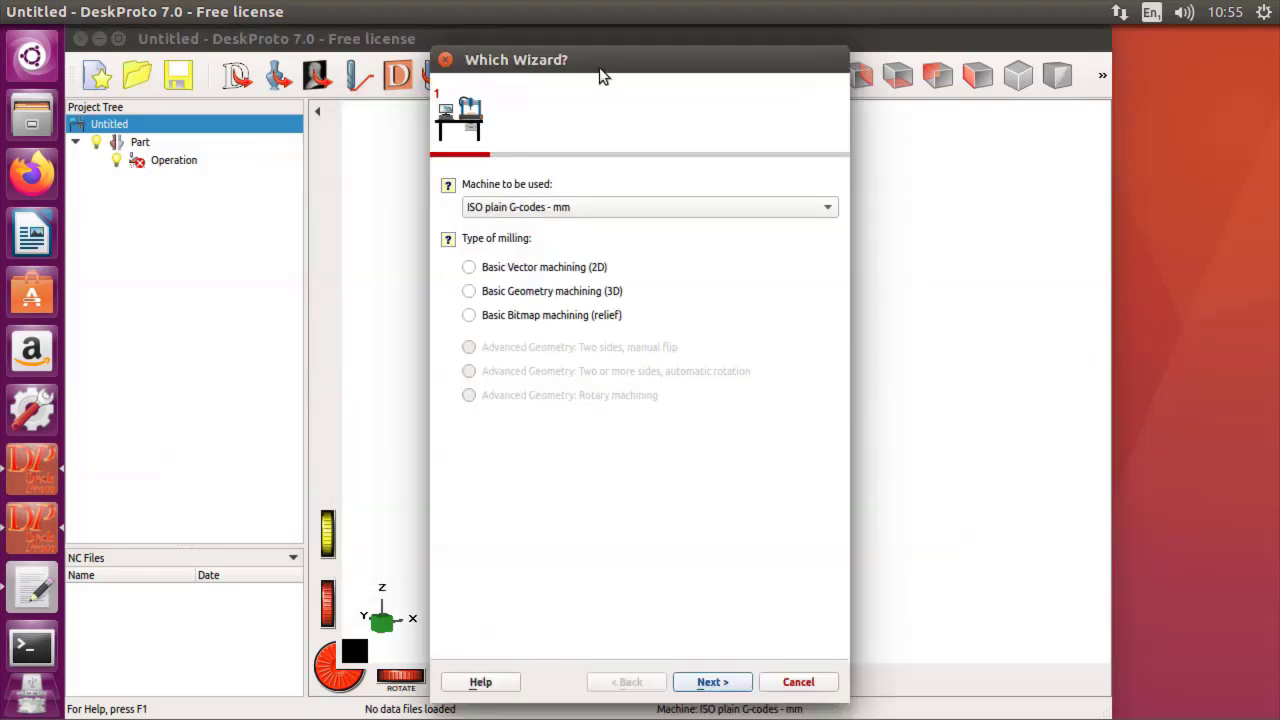
Select Basic Bitmap machining (relief) in the wizard and continue to What to machine.
drag(599, 67, 296, 64)
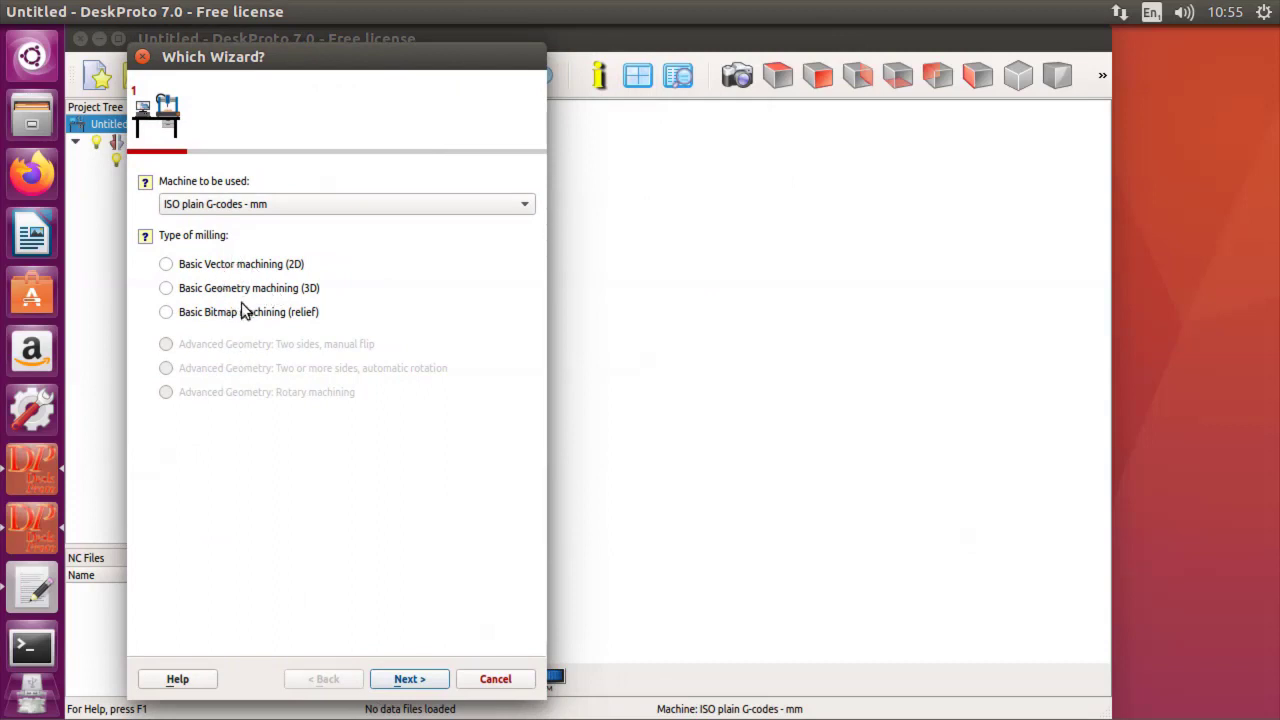
click(166, 314)
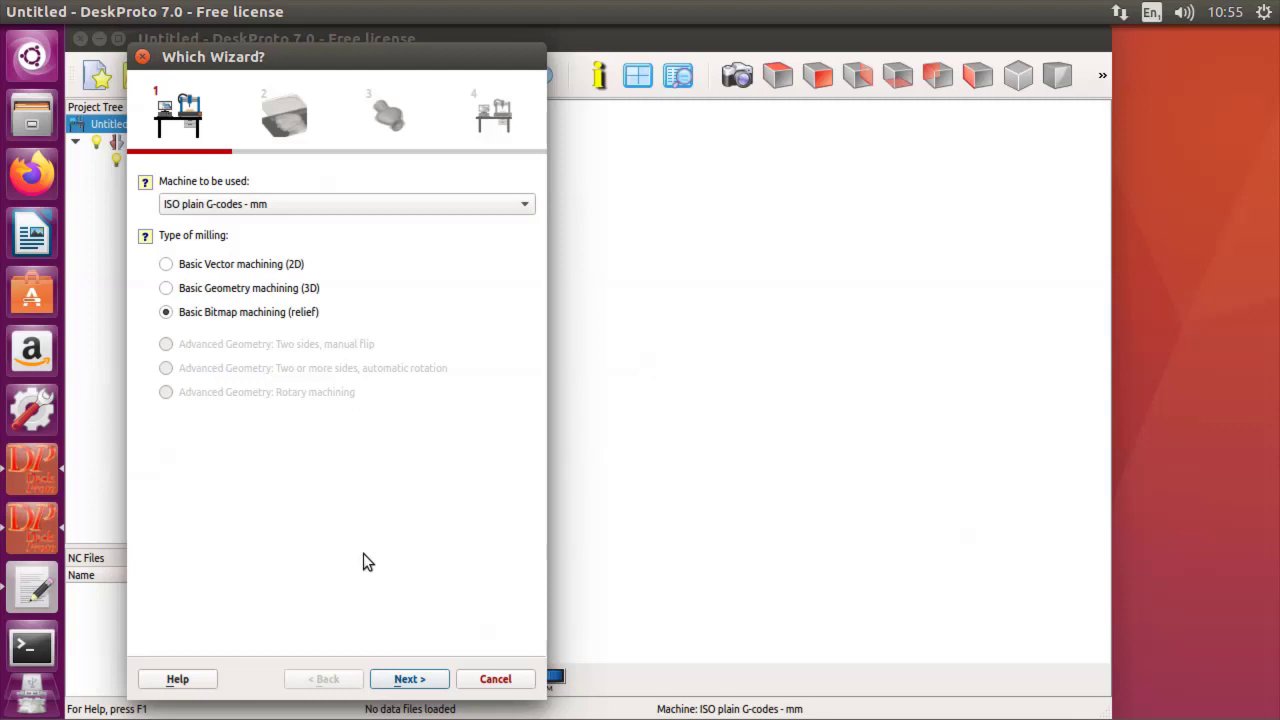
click(409, 679)
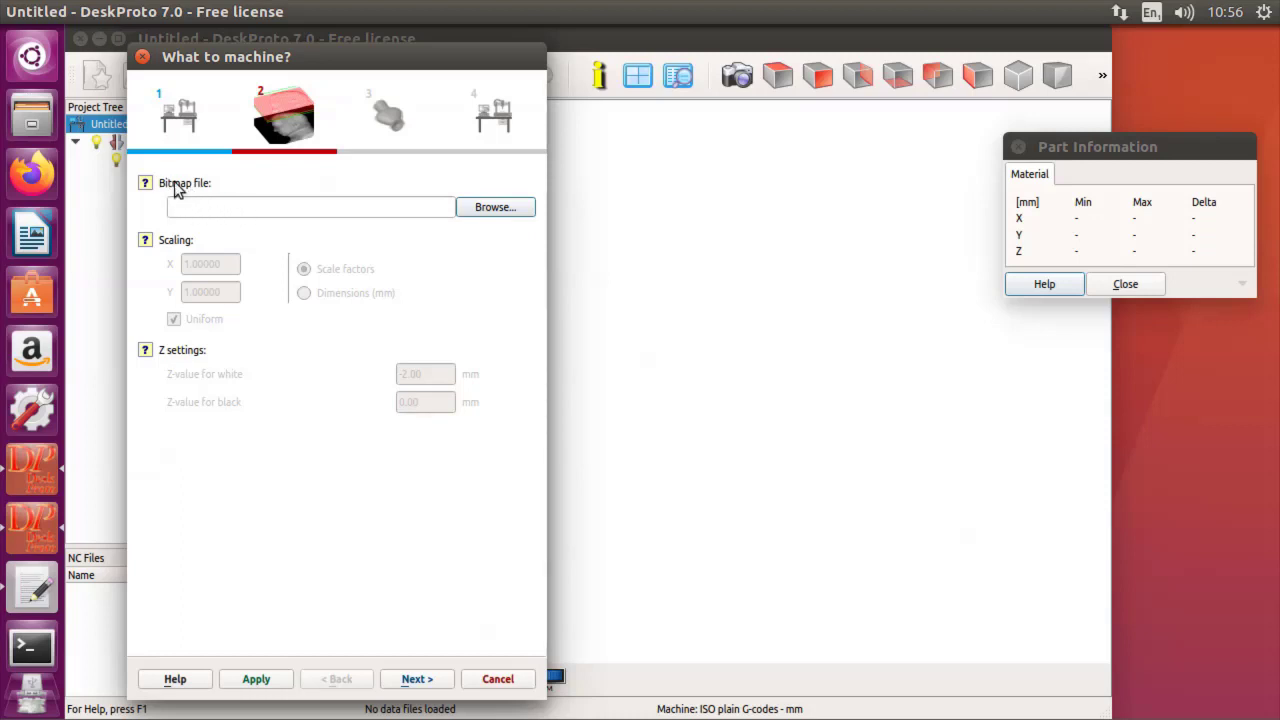
Load LinuxLogo-BitmapRelief.png from the Desktop as the bitmap file.
click(494, 214)
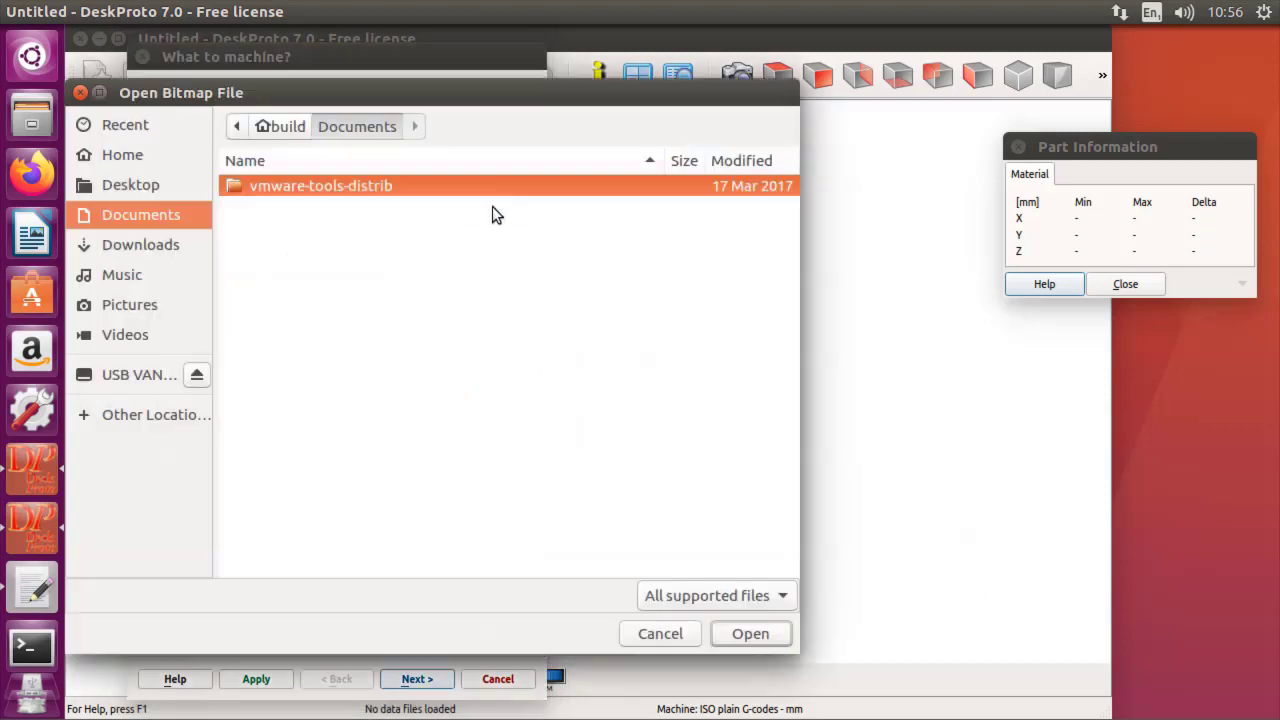
click(124, 185)
click(368, 207)
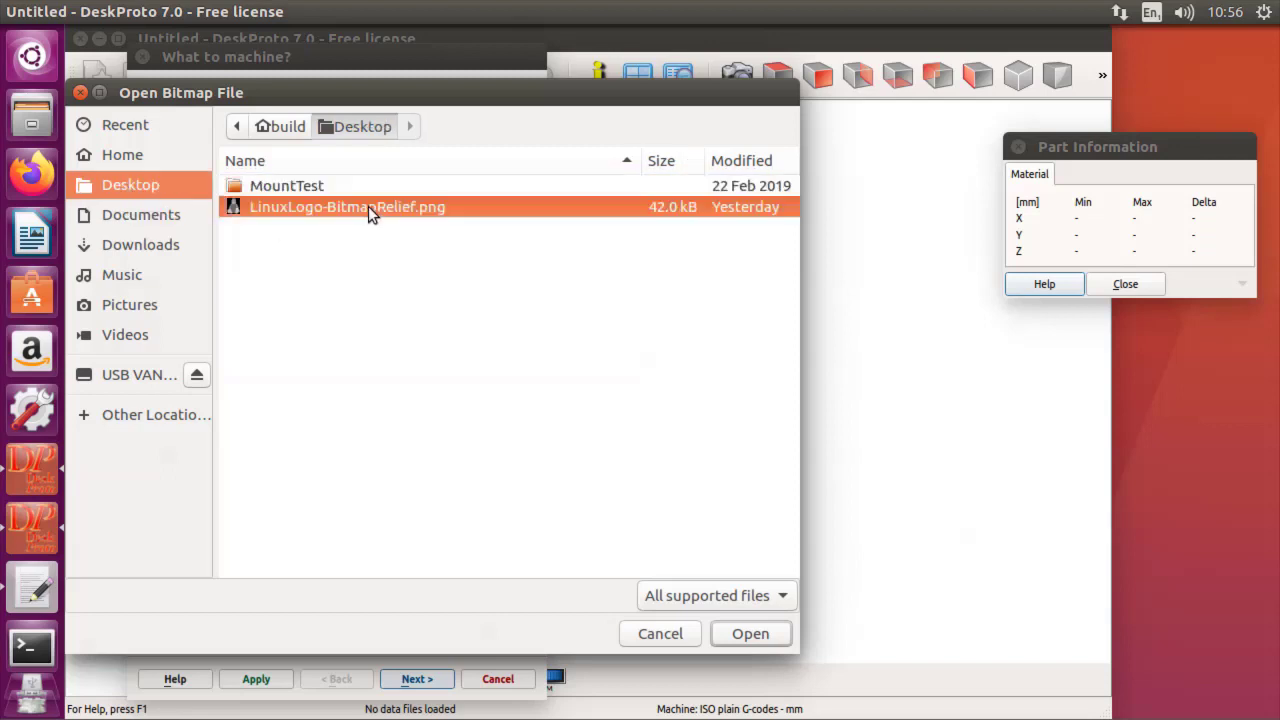
click(746, 635)
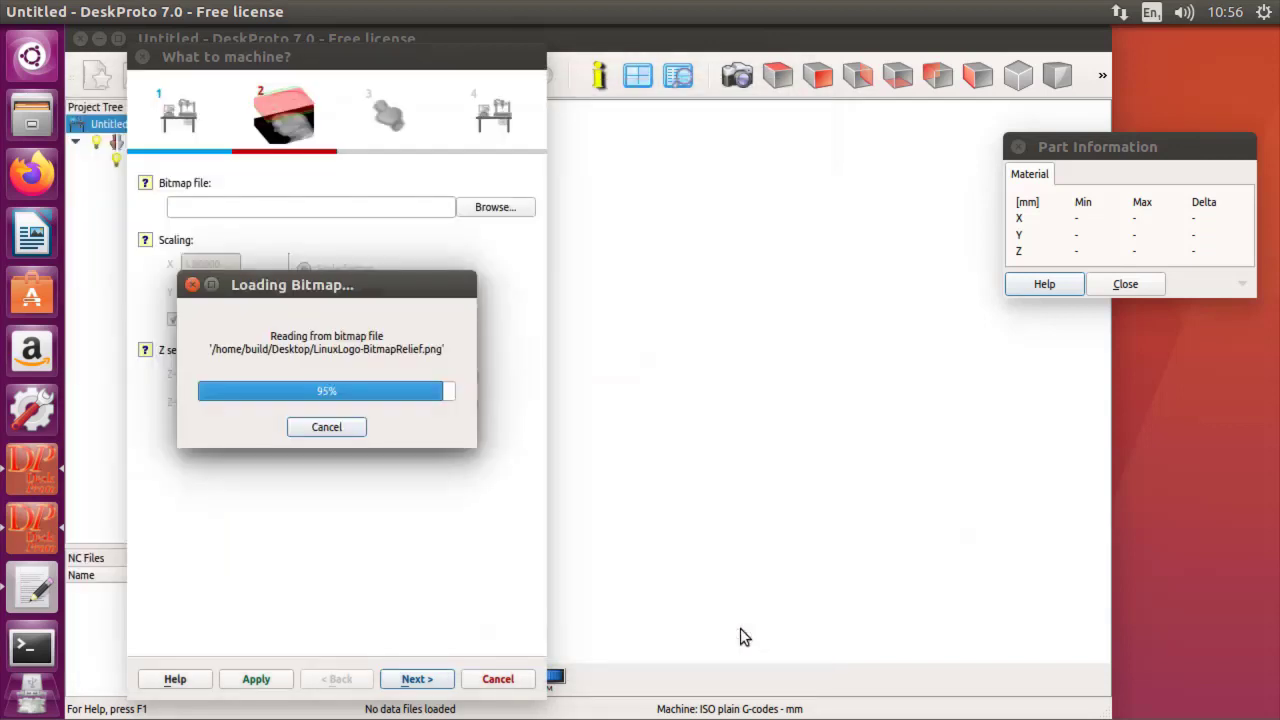
Set the bitmap Z-values to 0 for white and -3 mm for black.
mouse_move(778, 455)
mouse_down()
mouse_move(769, 591)
mouse_move(771, 437)
mouse_up()
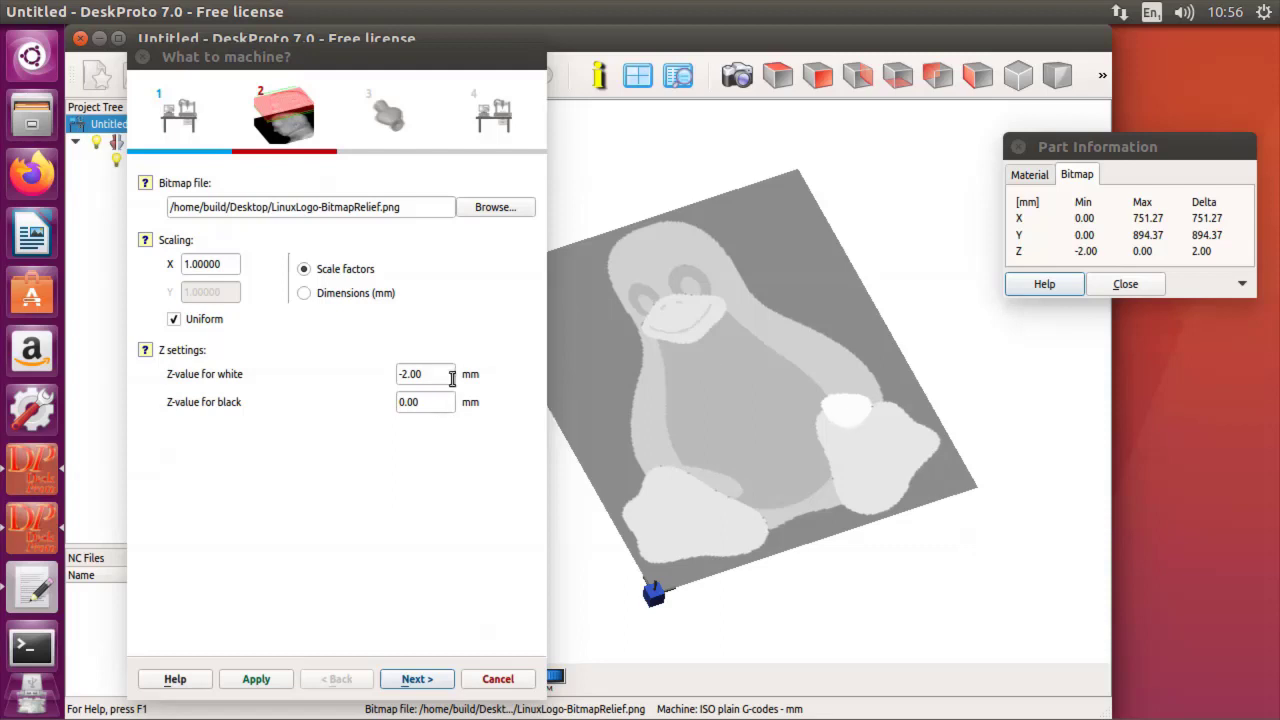
drag(441, 376, 346, 381)
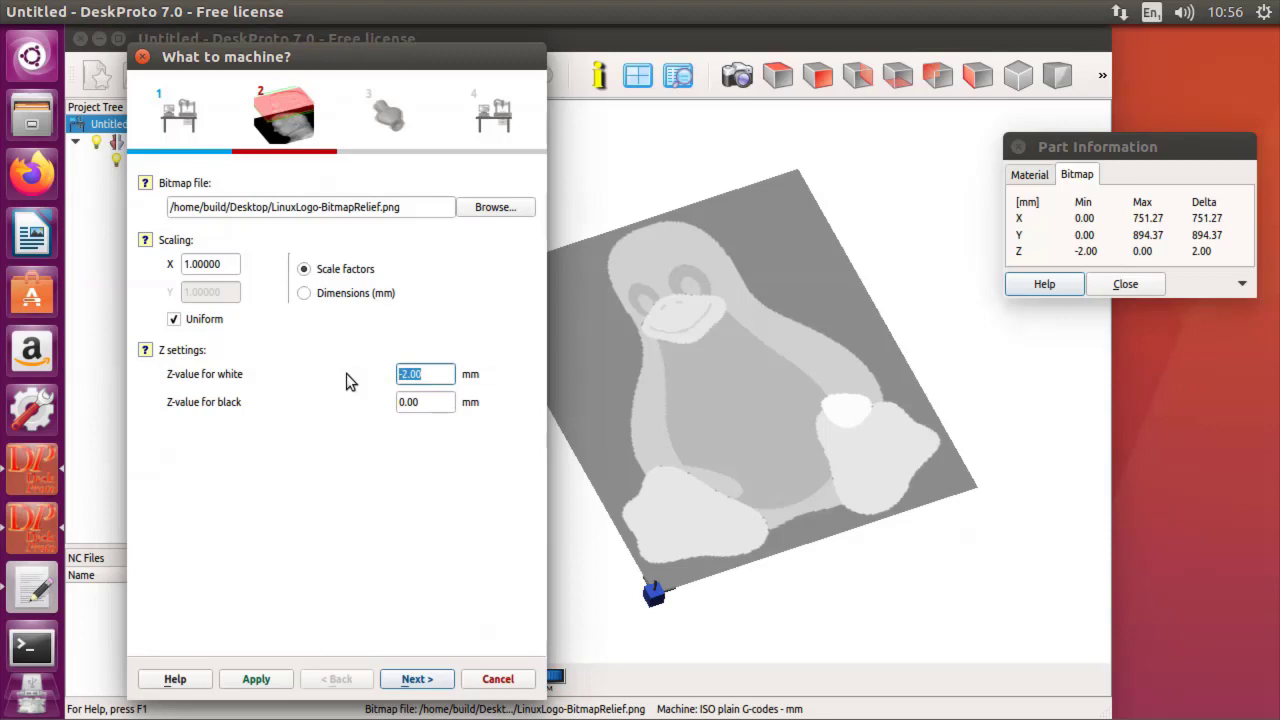
text(0)
drag(430, 402, 359, 401)
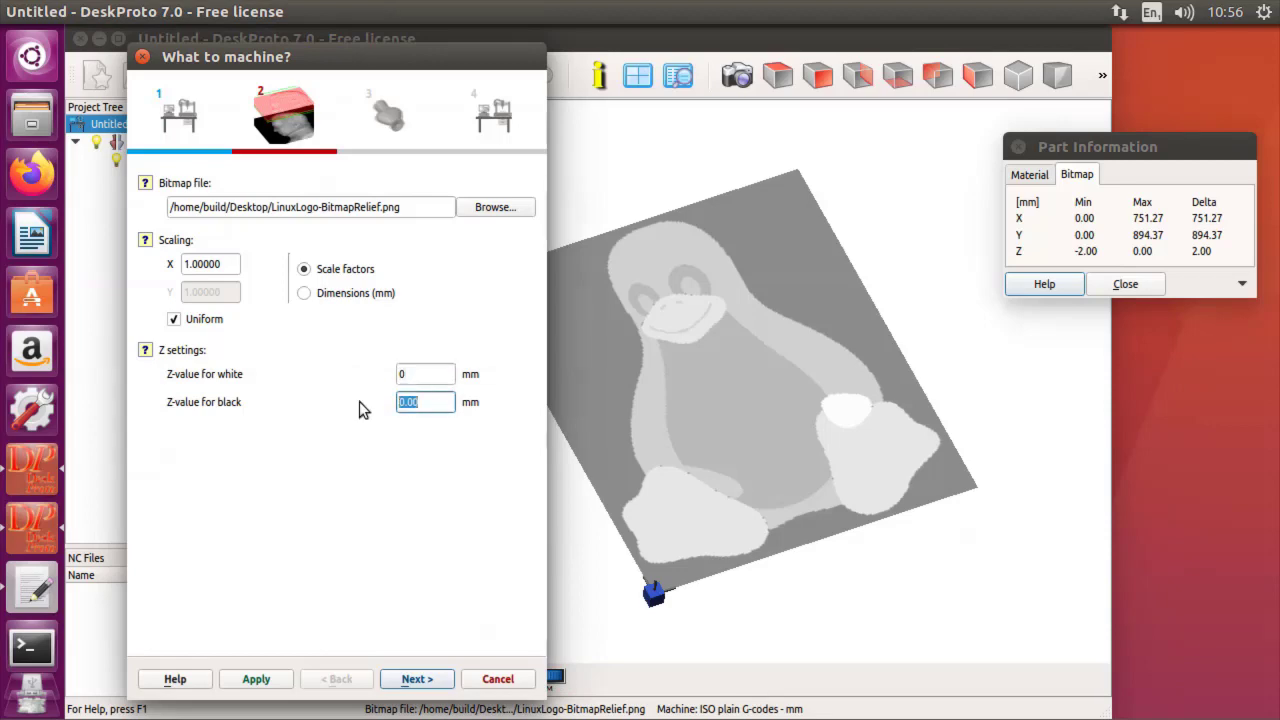
text(-3)
Scale the bitmap uniformly to 80 mm wide using Dimensions (mm).
click(302, 293)
drag(226, 264, 130, 268)
text(80)
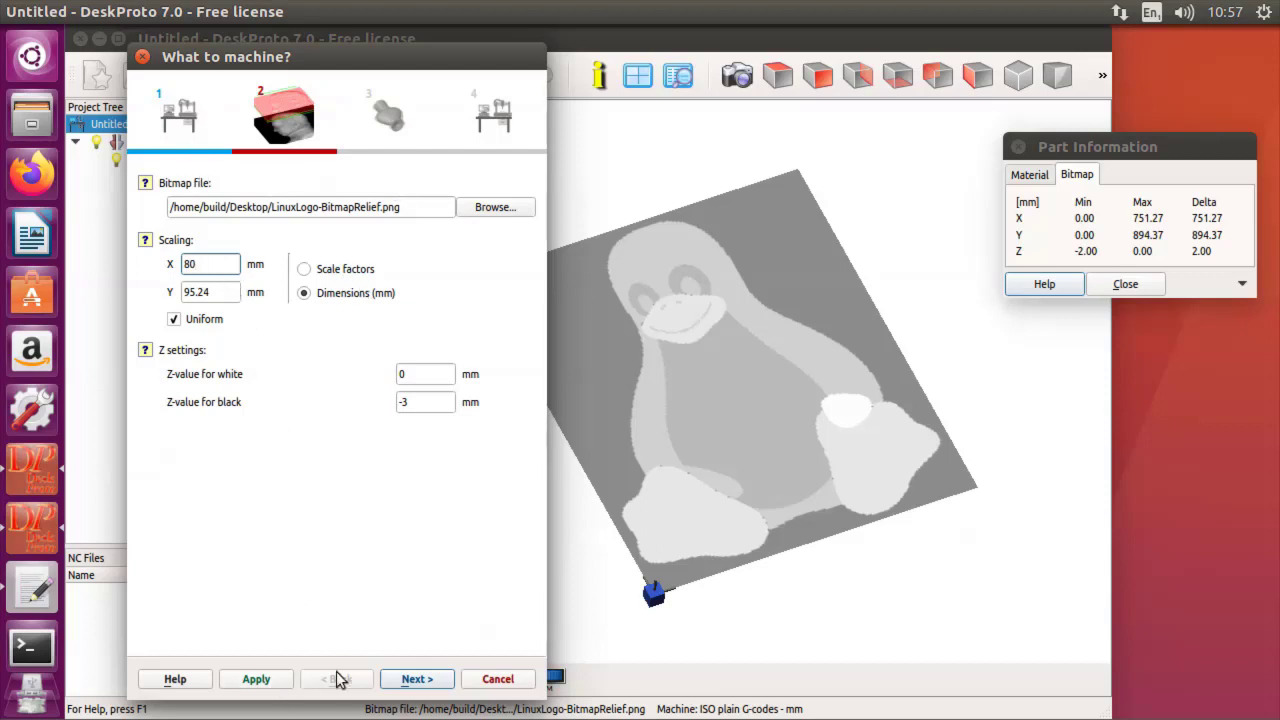
click(418, 680)
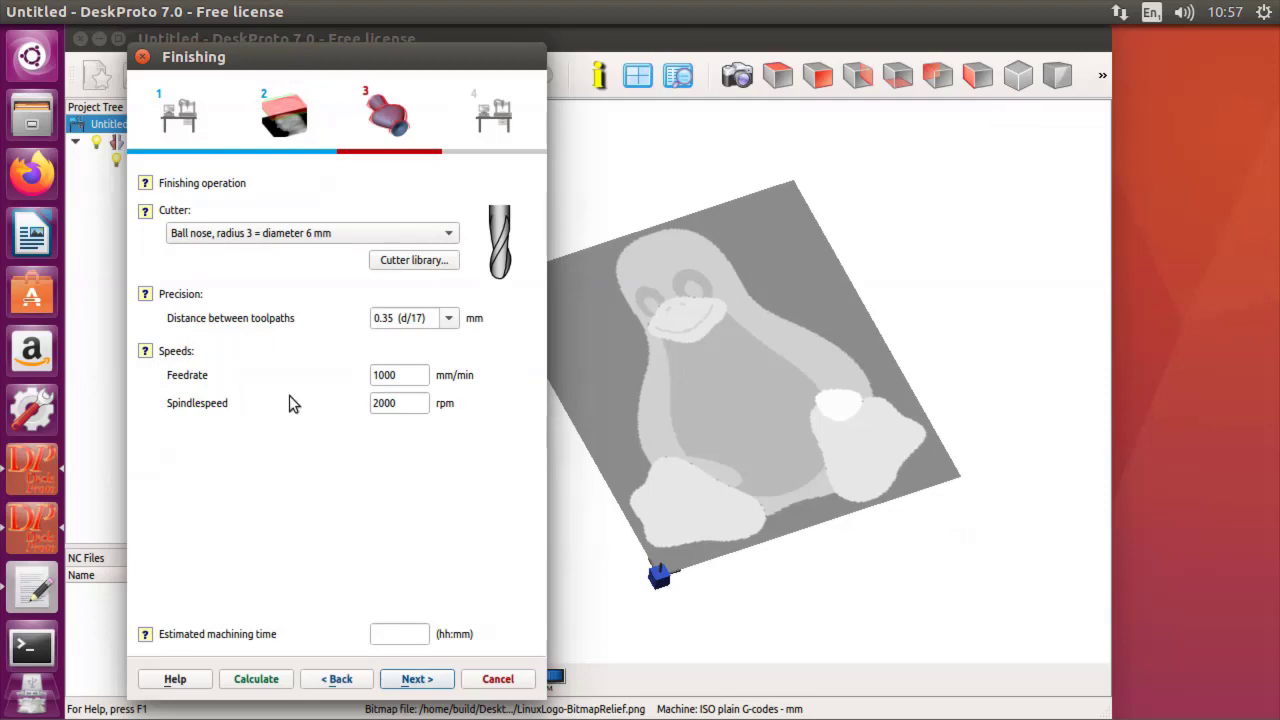
Use a 2 mm ball nose cutter at 1500 mm/min and 12000 rpm, and calculate toolpaths.
click(320, 238)
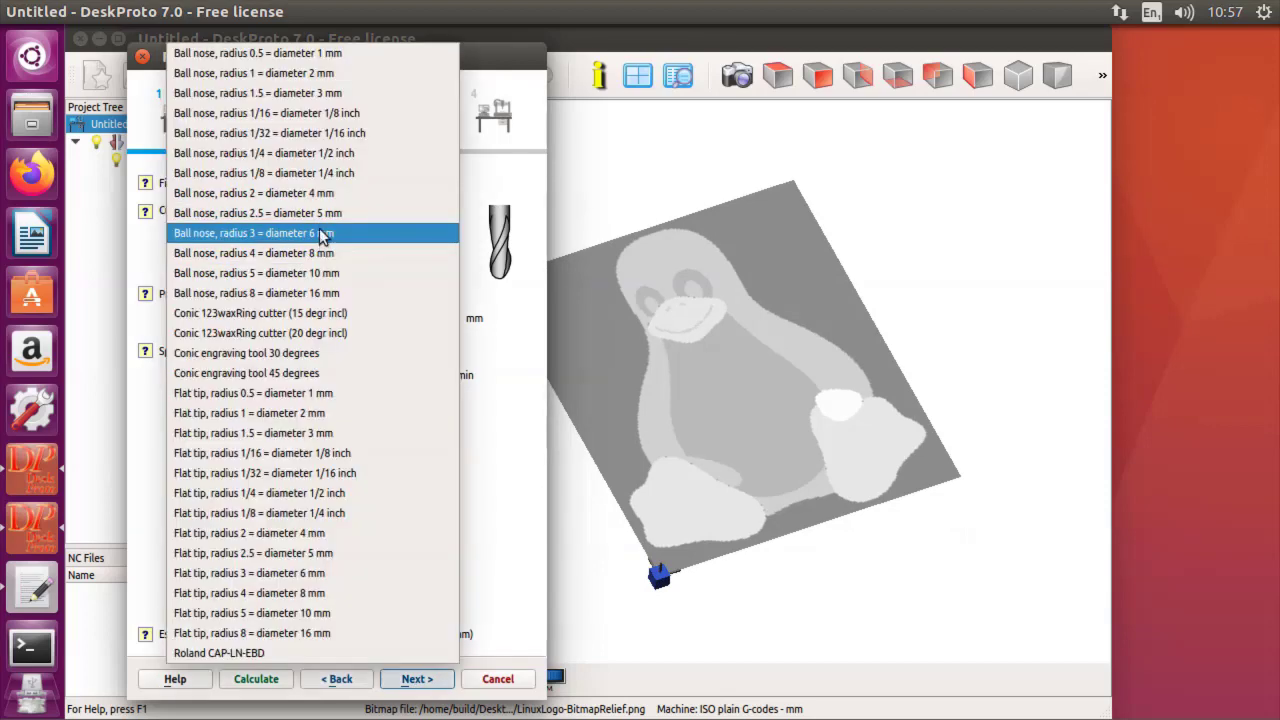
click(317, 77)
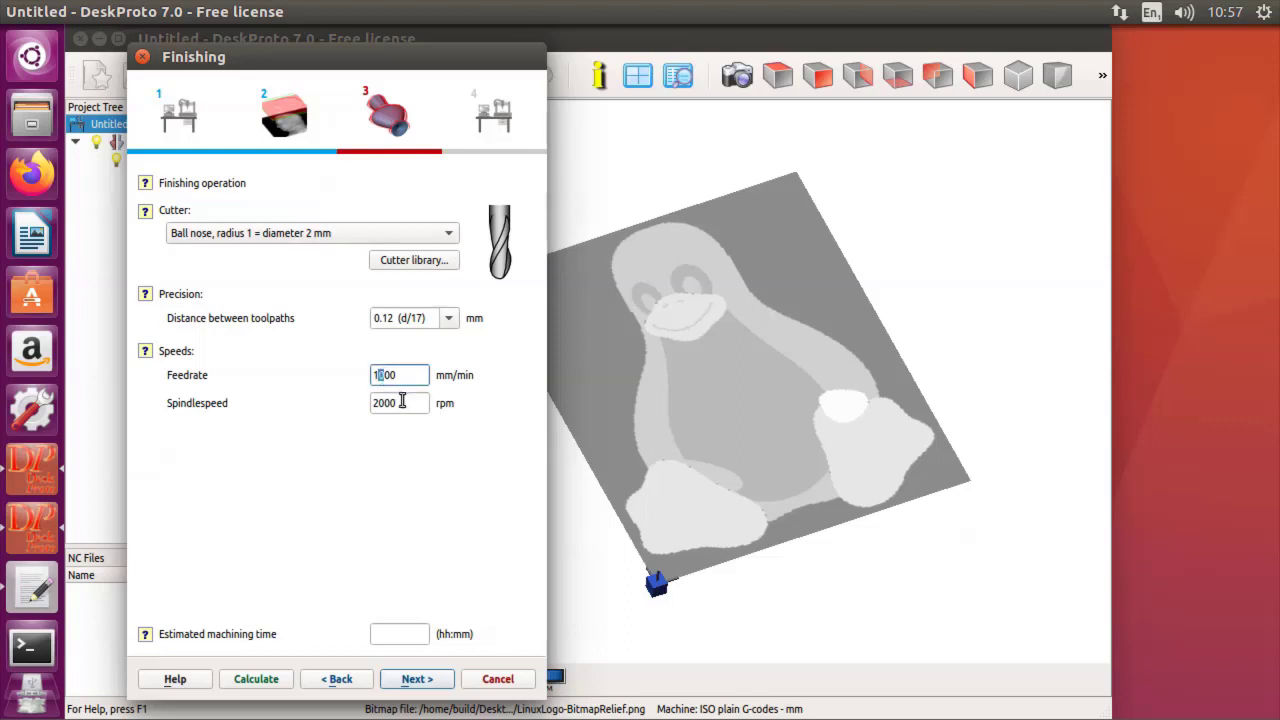
click(378, 403)
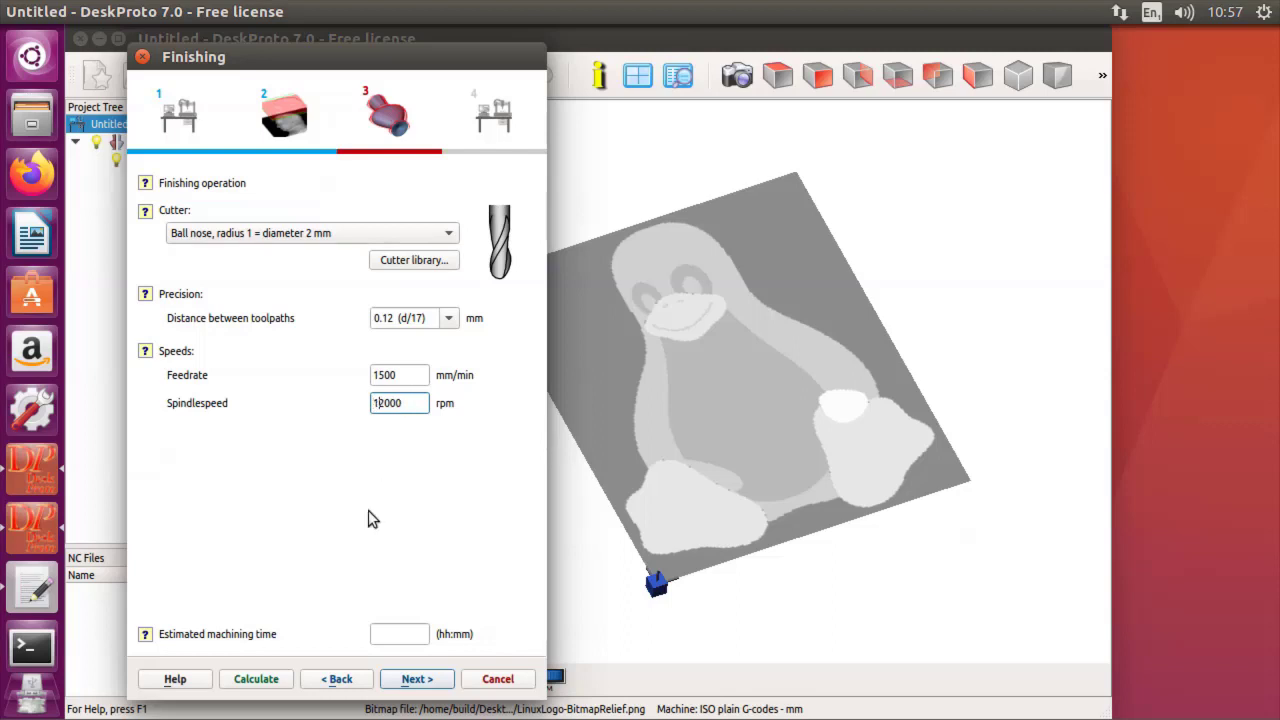
click(258, 679)
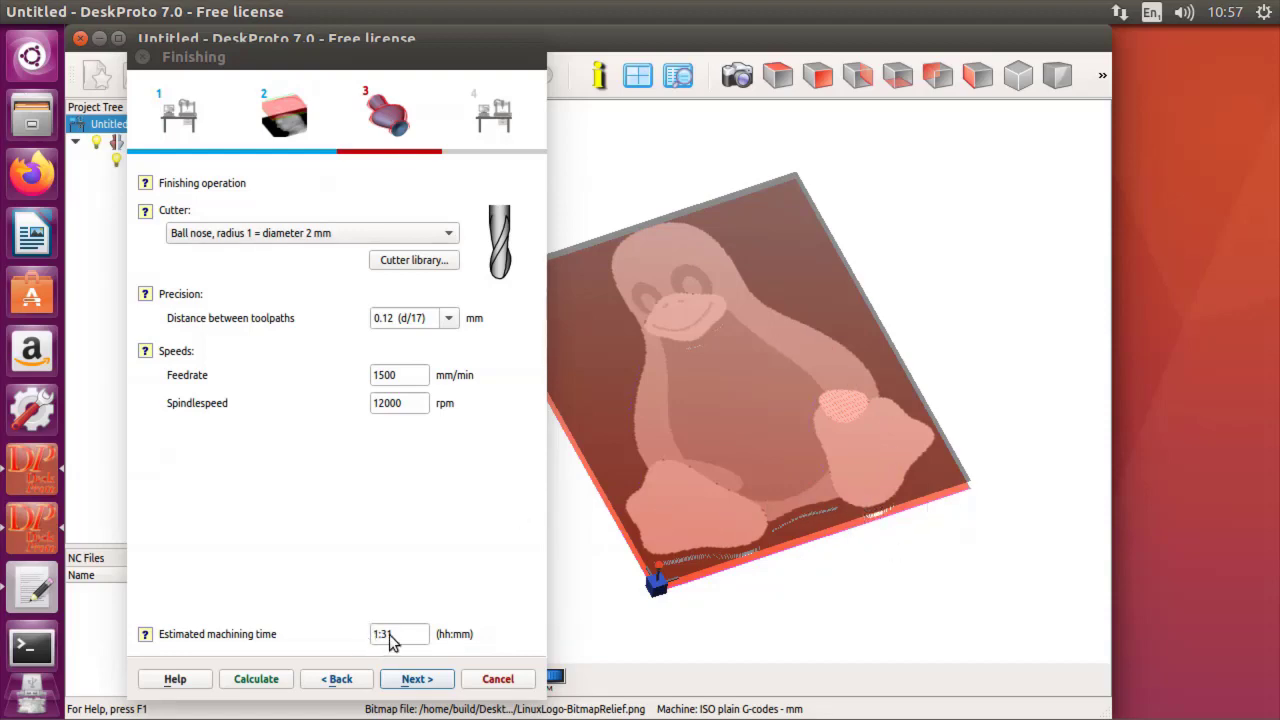
Go to Send to Machine and calculate a simulation of the finishing pass.
click(415, 681)
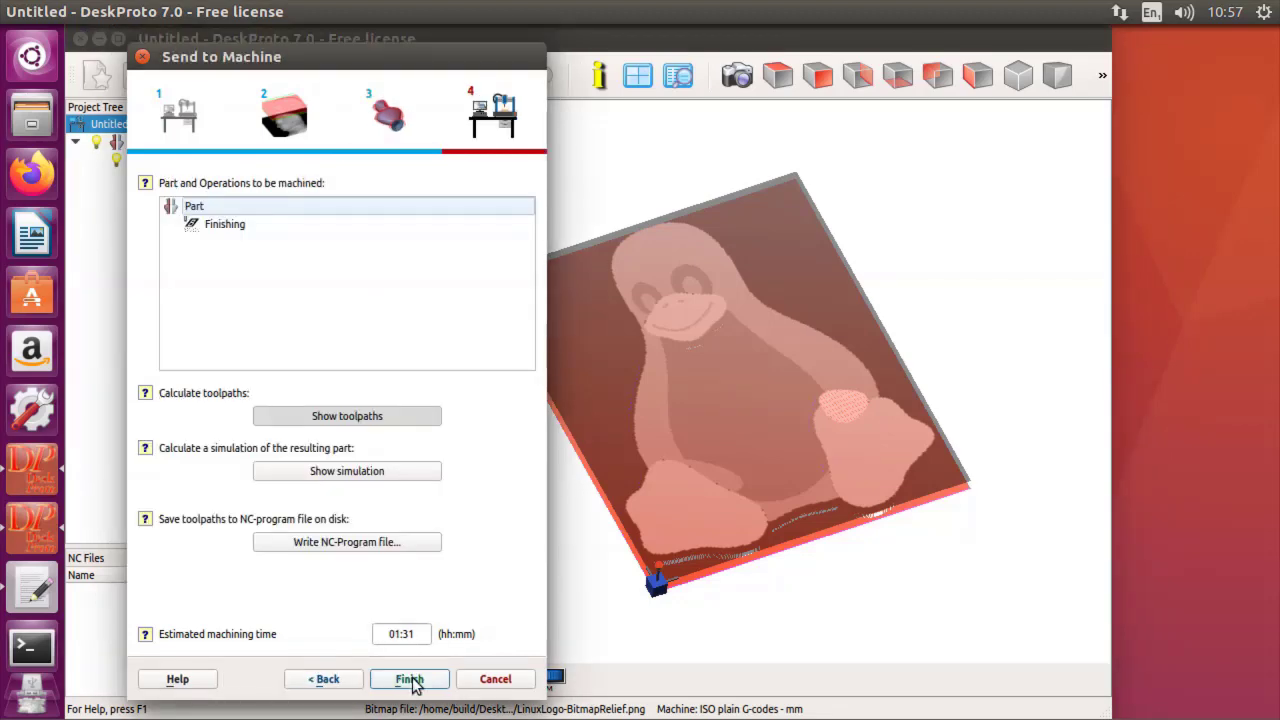
click(329, 470)
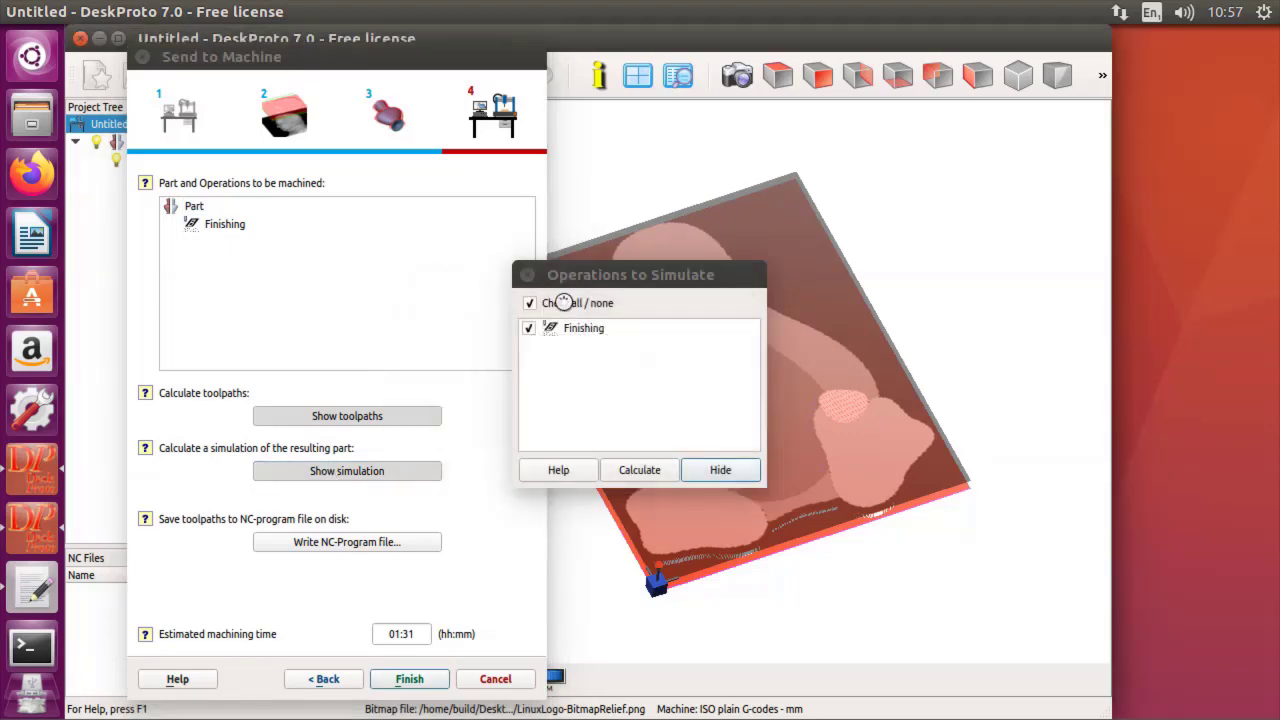
drag(592, 279, 186, 273)
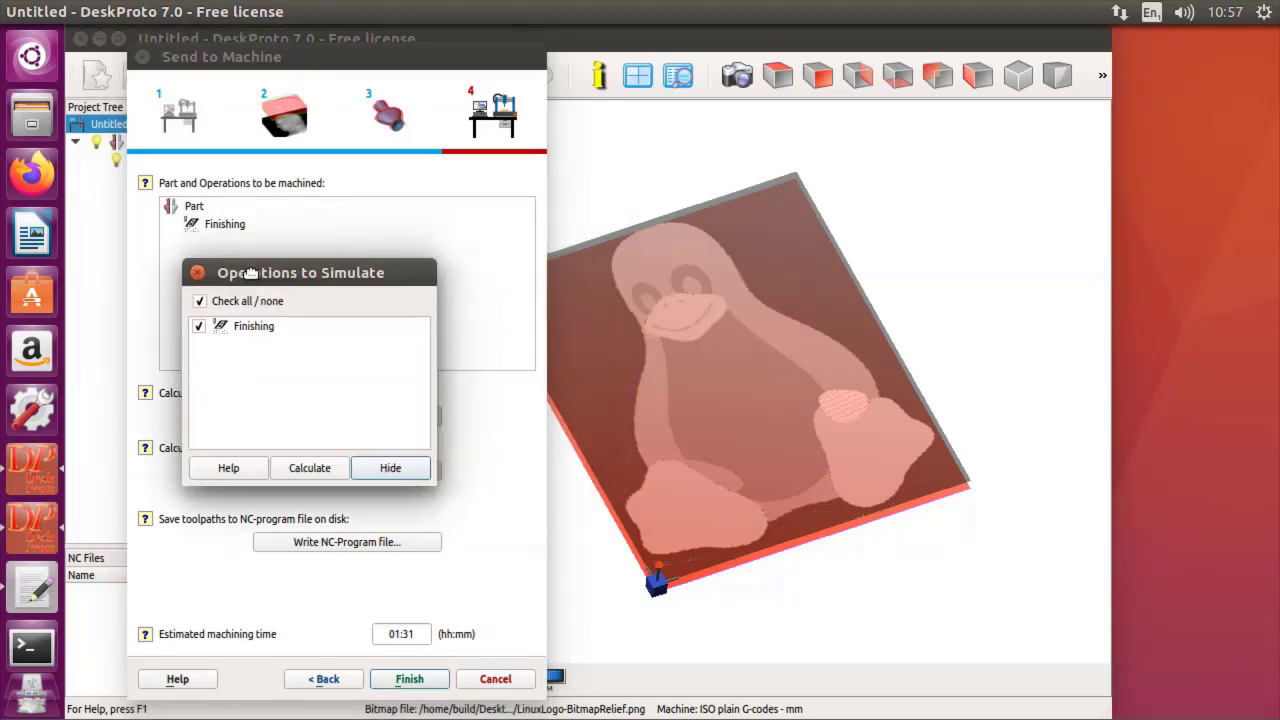
click(318, 469)
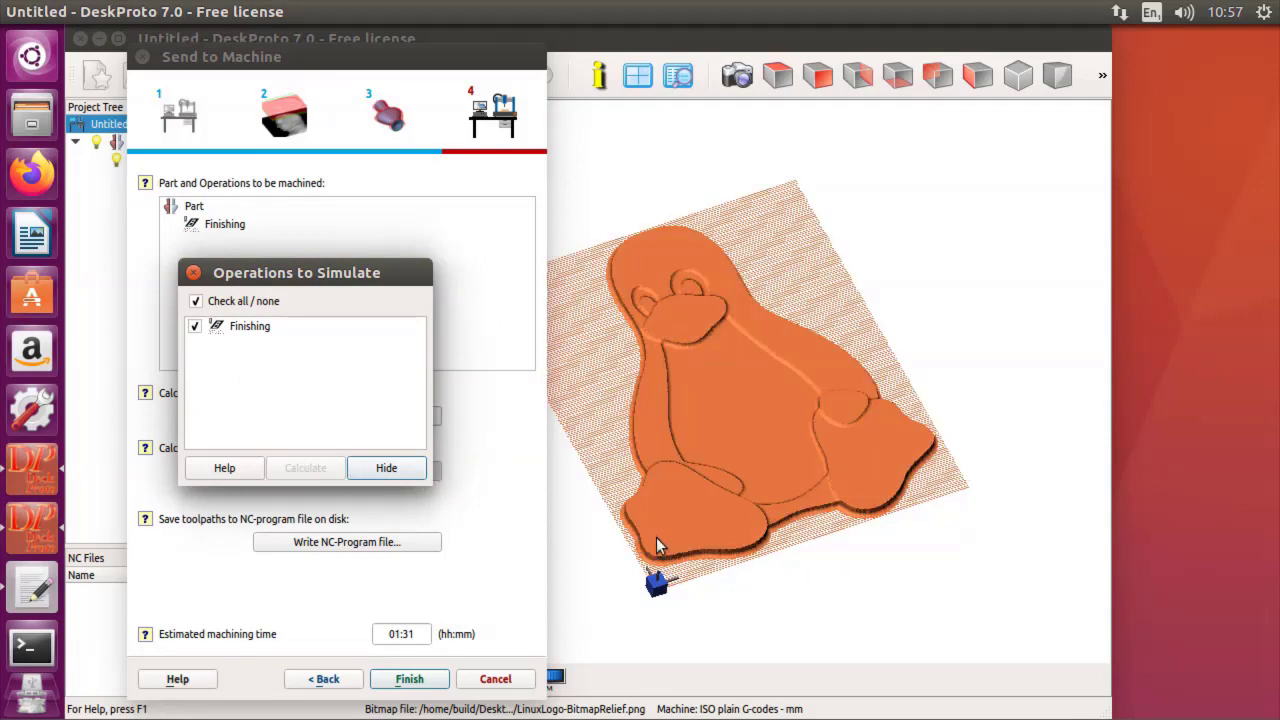
Rotate and zoom in on the simulated penguin relief, then hide the simulation.
drag(762, 392, 707, 359)
scroll(707, 360, up, 2)
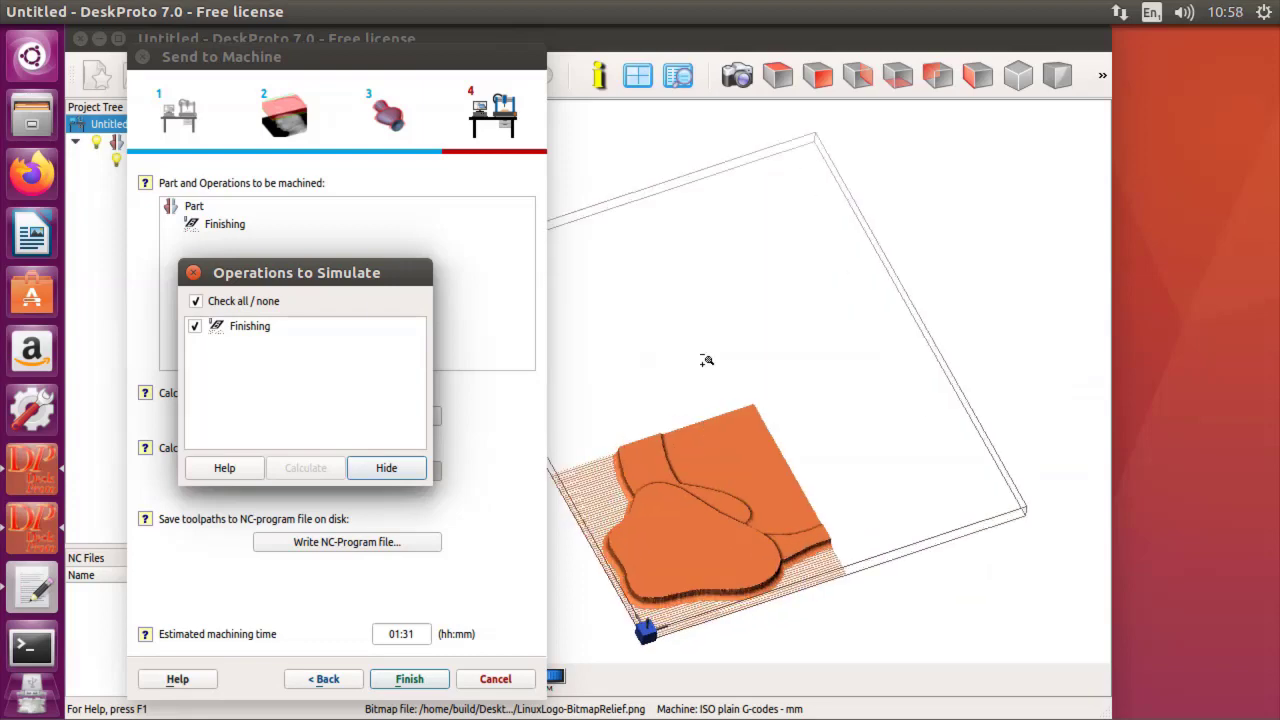
scroll(707, 360, up, 3)
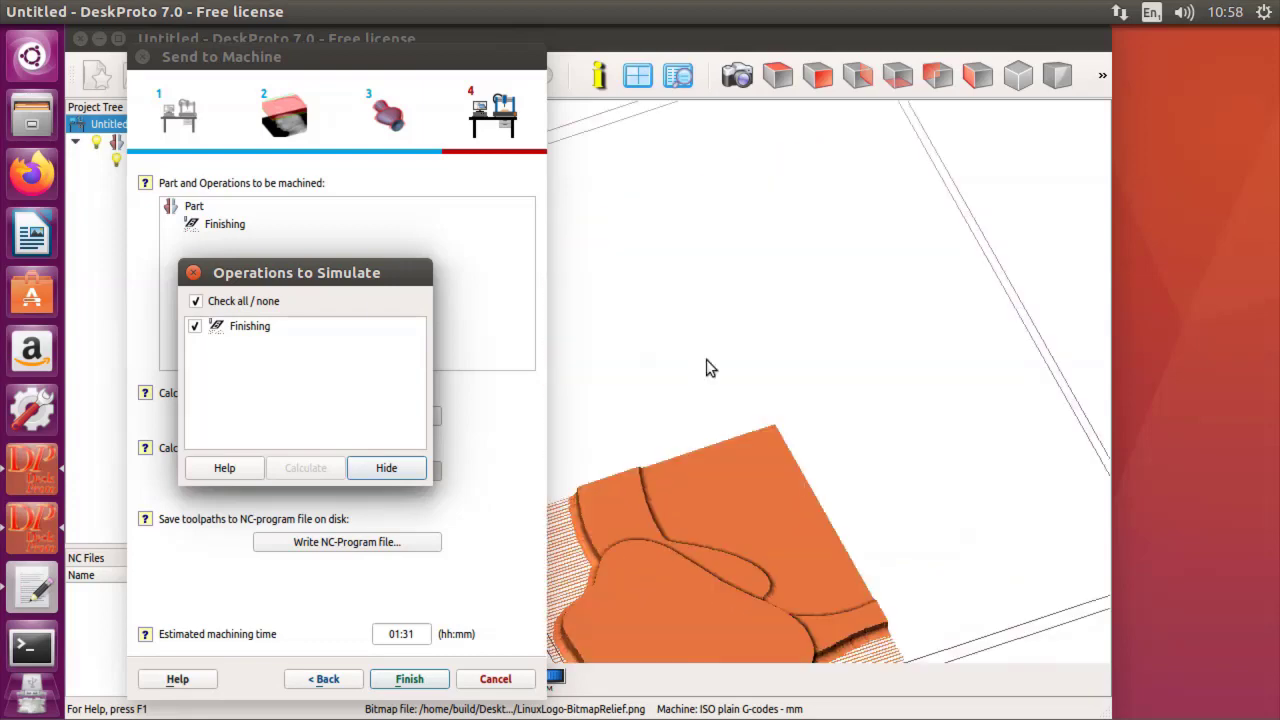
drag(706, 361, 794, 392)
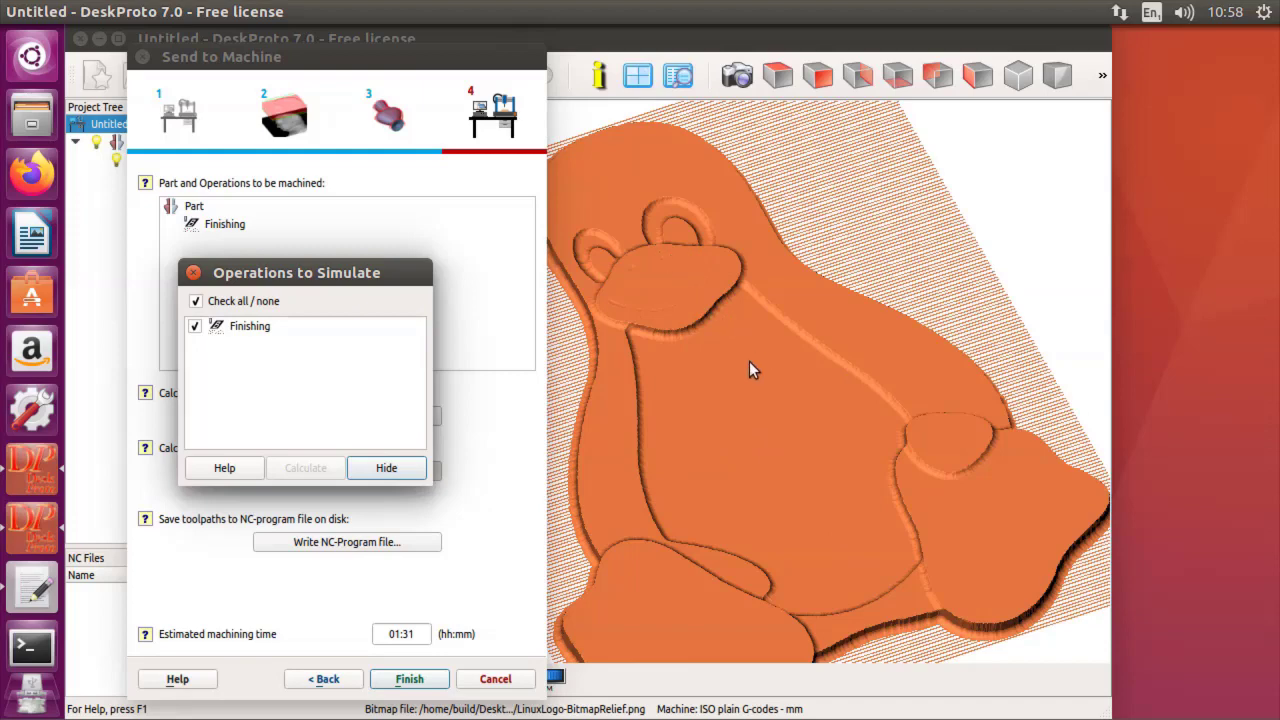
click(384, 468)
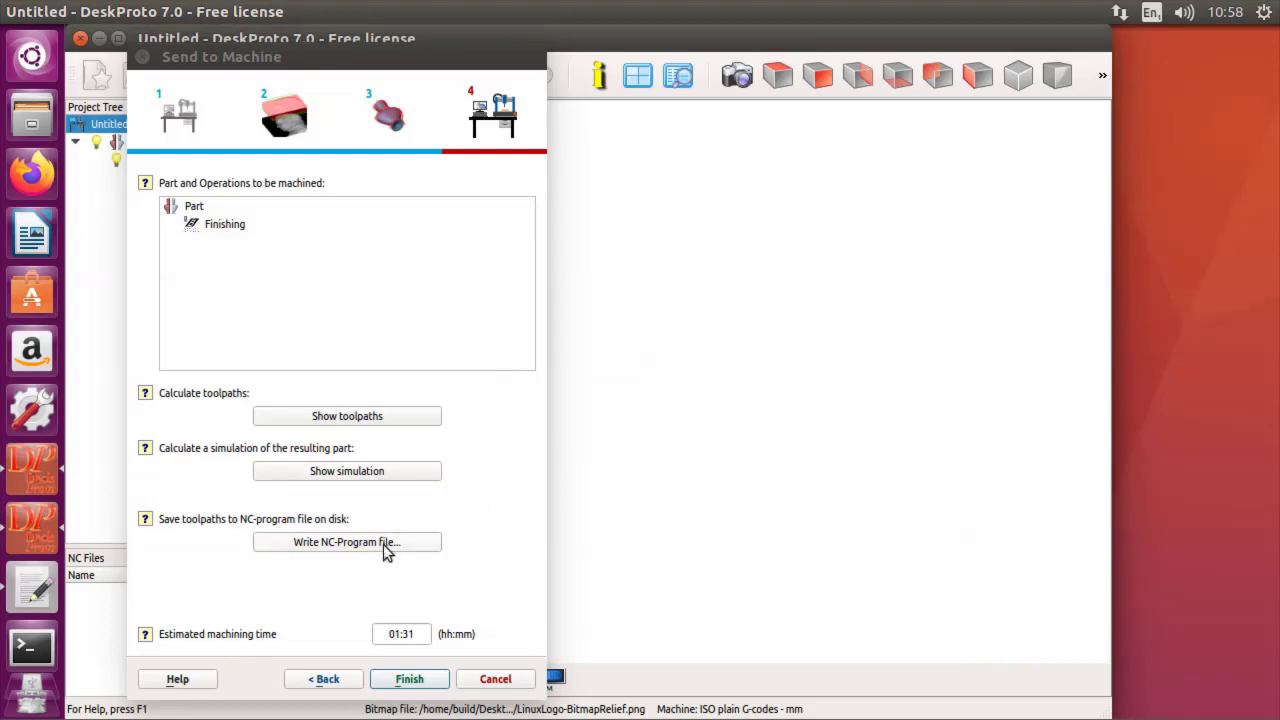
Write the NC program as test.iso, accepting the ball nose warning, and finish the wizard.
click(383, 544)
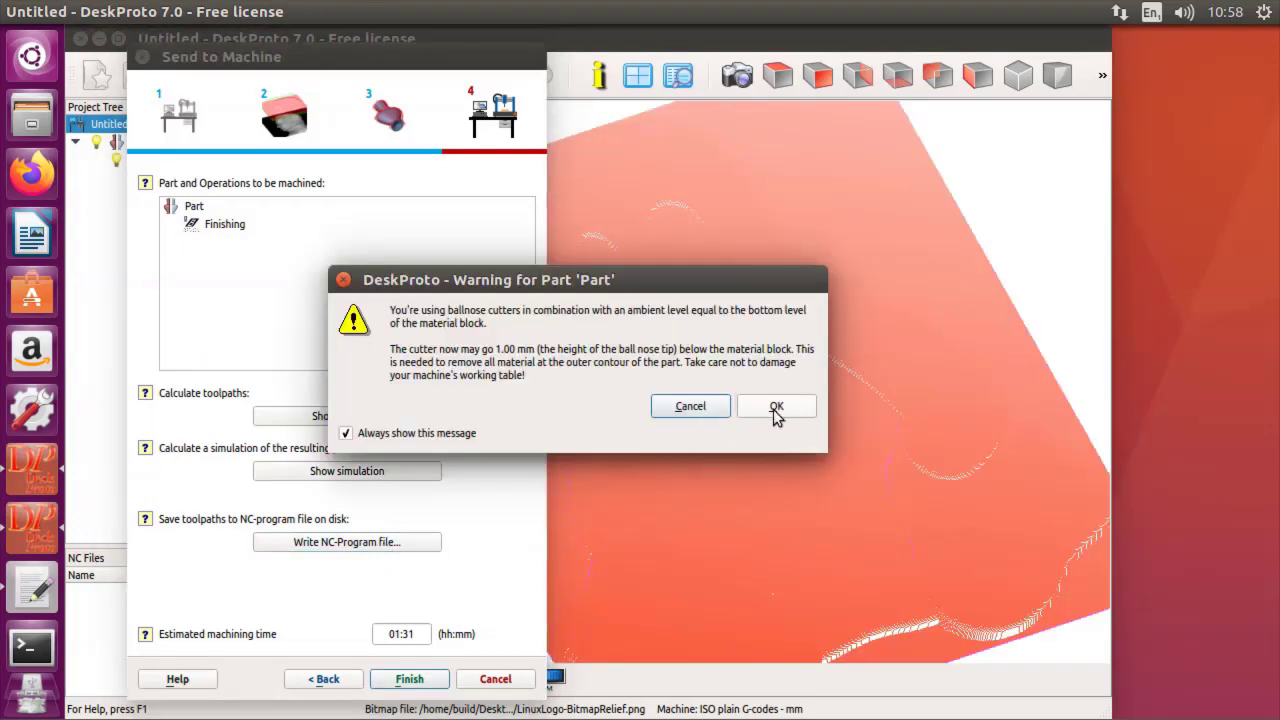
click(776, 406)
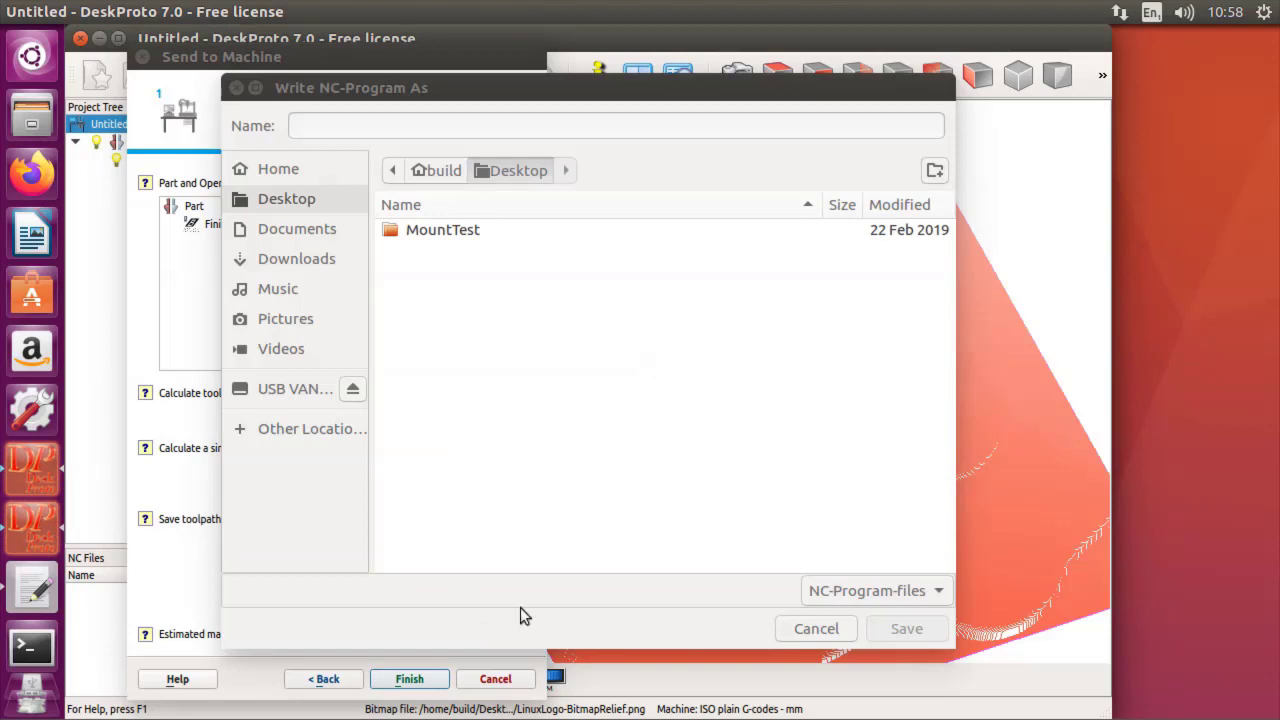
click(393, 126)
text(test)
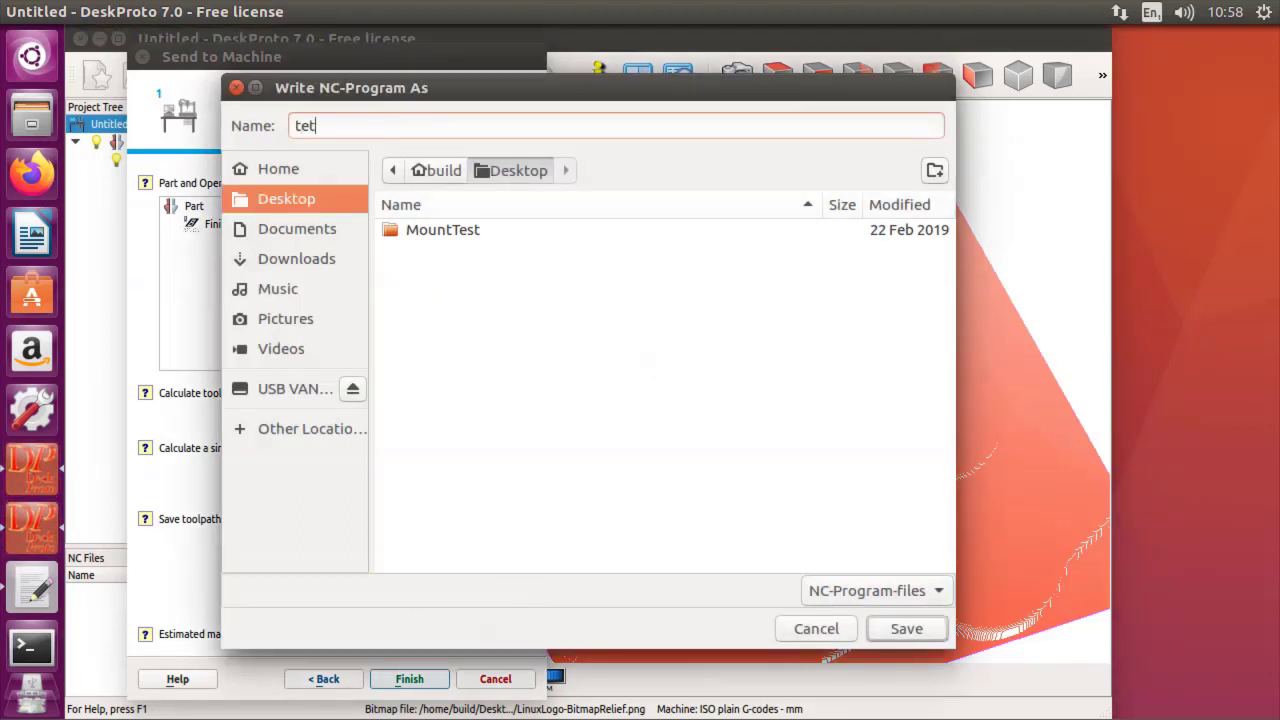
key(BackSpace)
text(st)
click(886, 630)
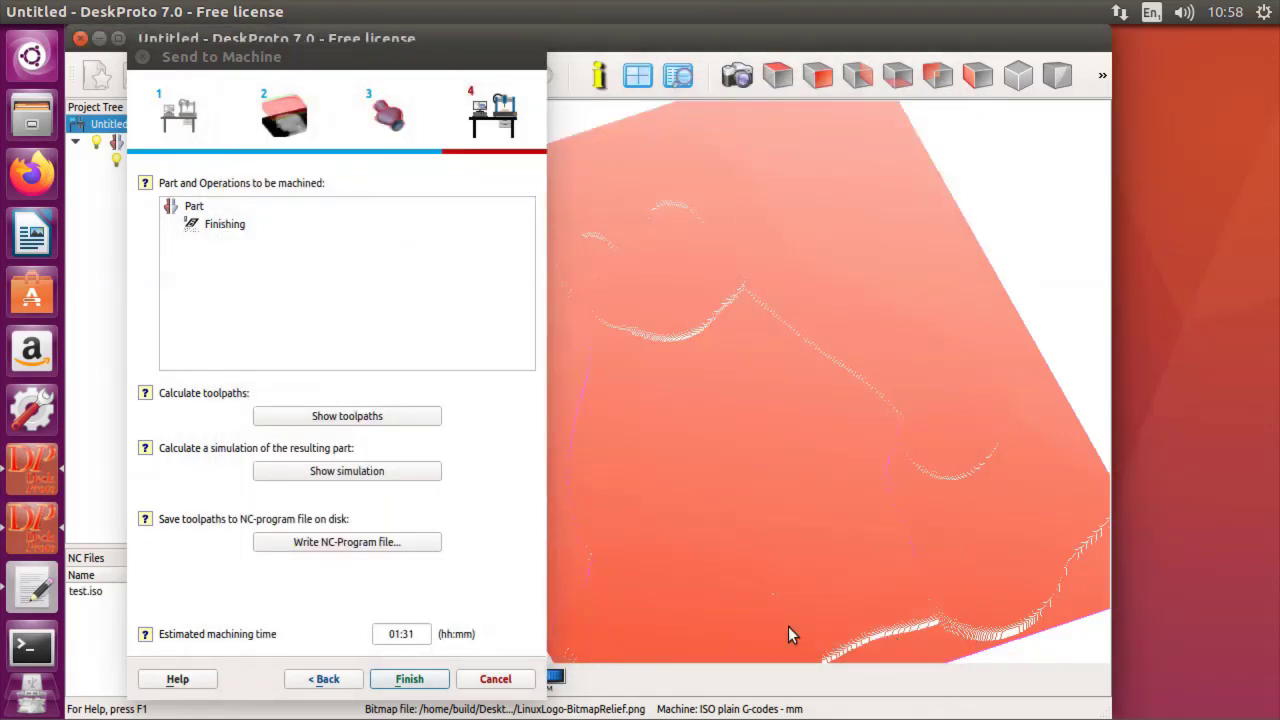
click(410, 679)
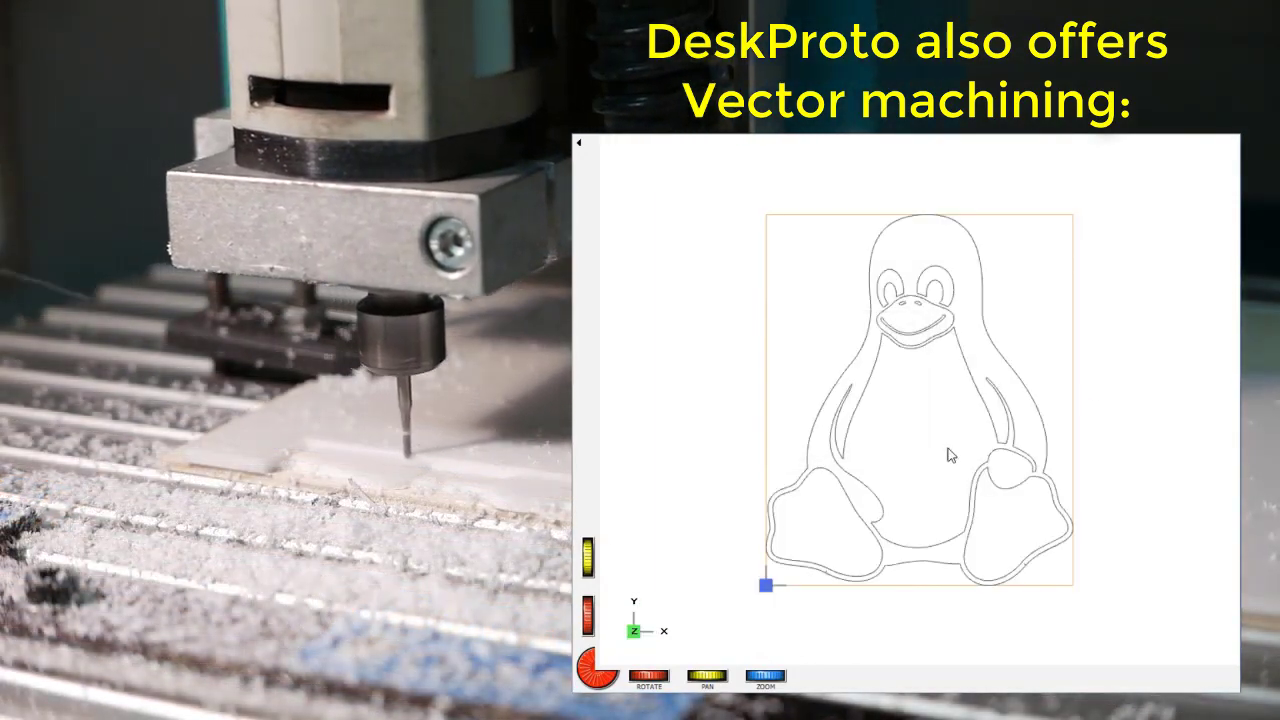
Orbit the 3D view to inspect the vector penguin cutout and its simulation from oblique angles.
mouse_move(906, 477)
mouse_down()
mouse_move(928, 408)
mouse_move(920, 234)
mouse_move(948, 338)
mouse_move(949, 274)
mouse_move(974, 577)
mouse_up()
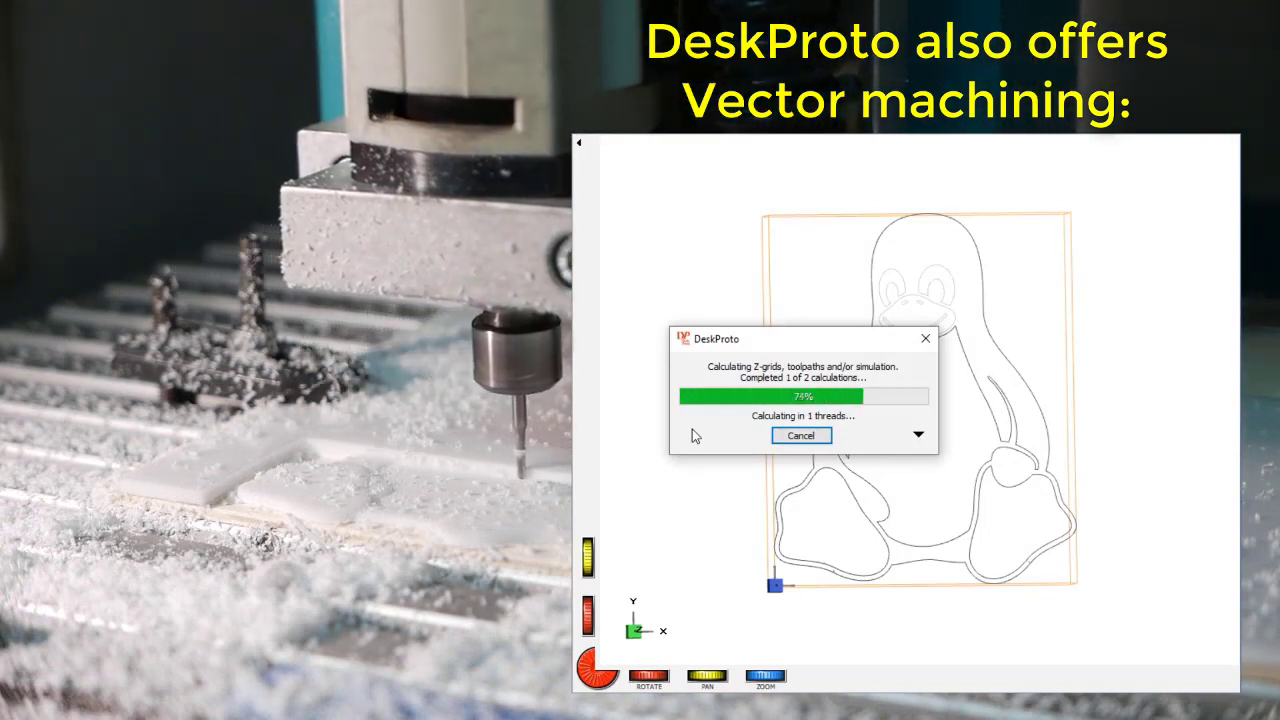
drag(980, 512, 1040, 366)
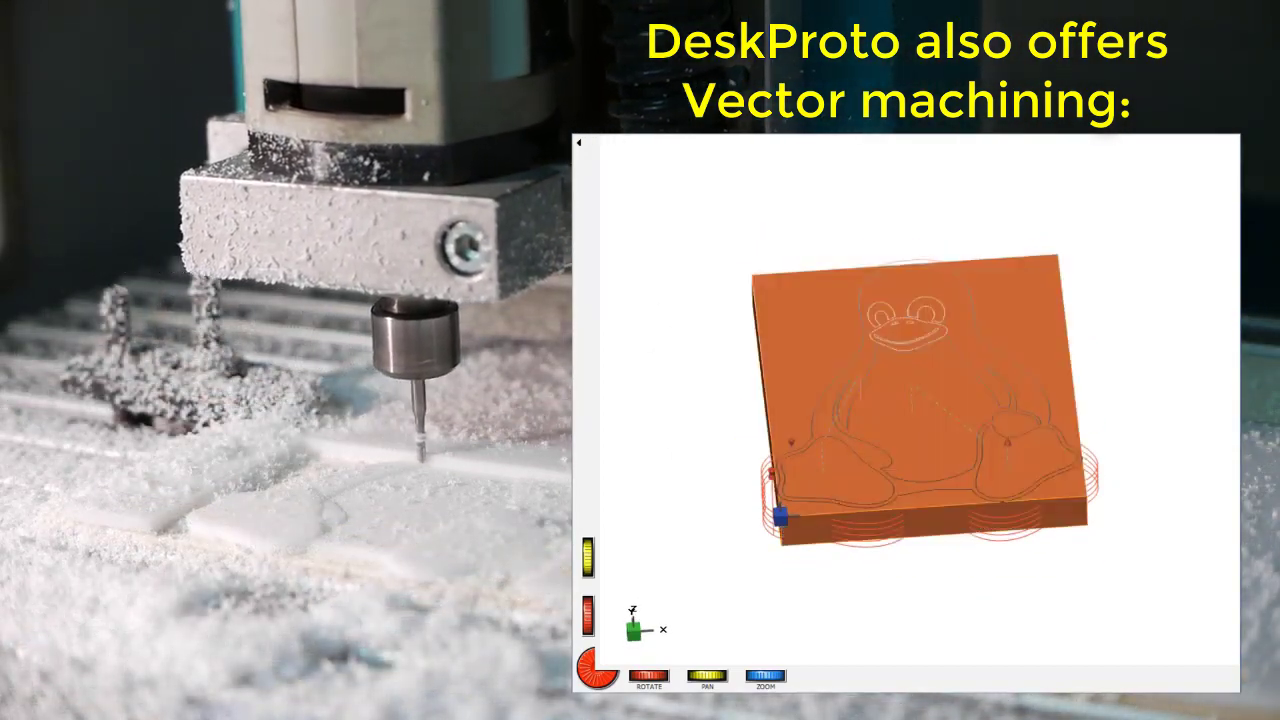
drag(690, 520, 751, 583)
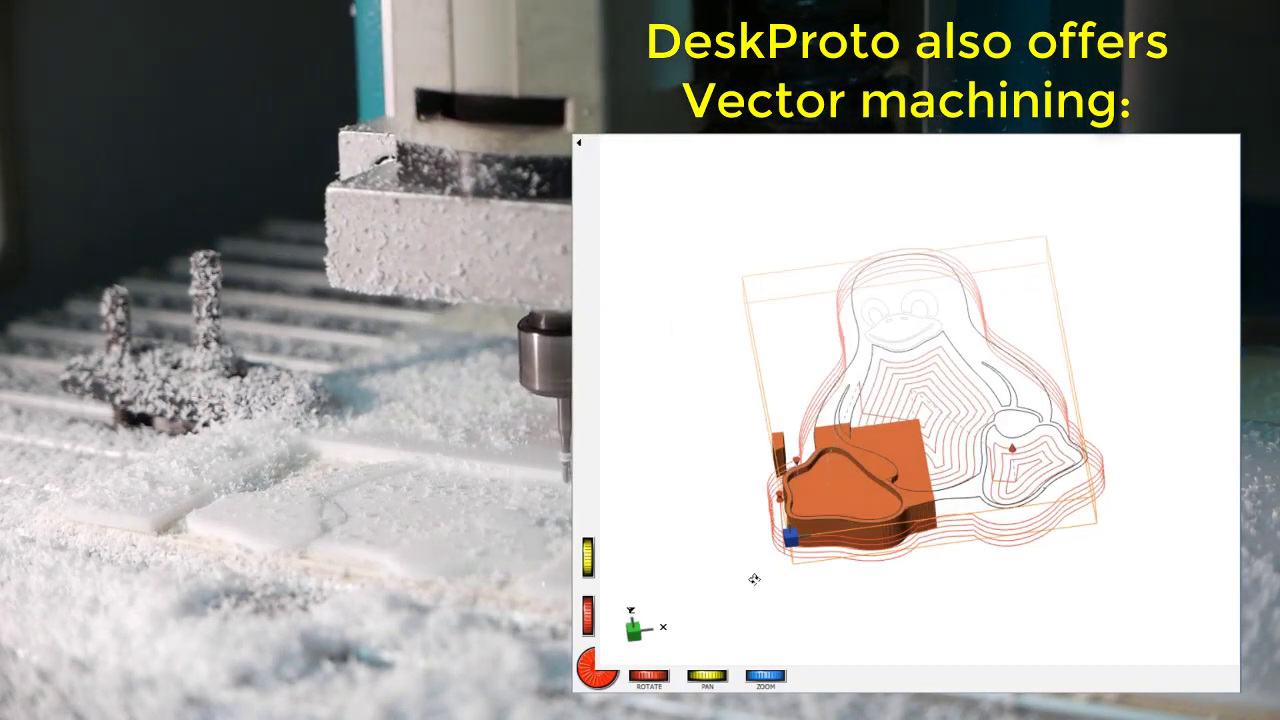
drag(728, 482, 731, 440)
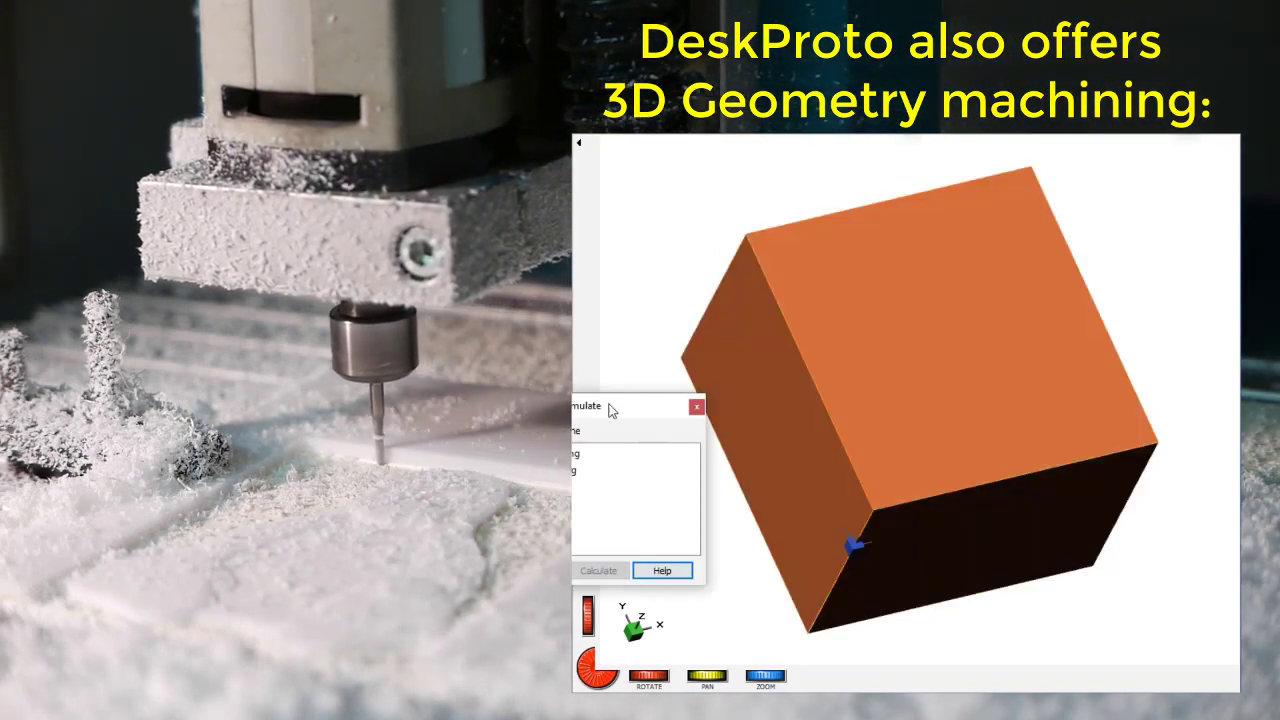
Simulate Roughing alone, then Roughing plus Finishing together, to carve the 3D penguin.
click(610, 465)
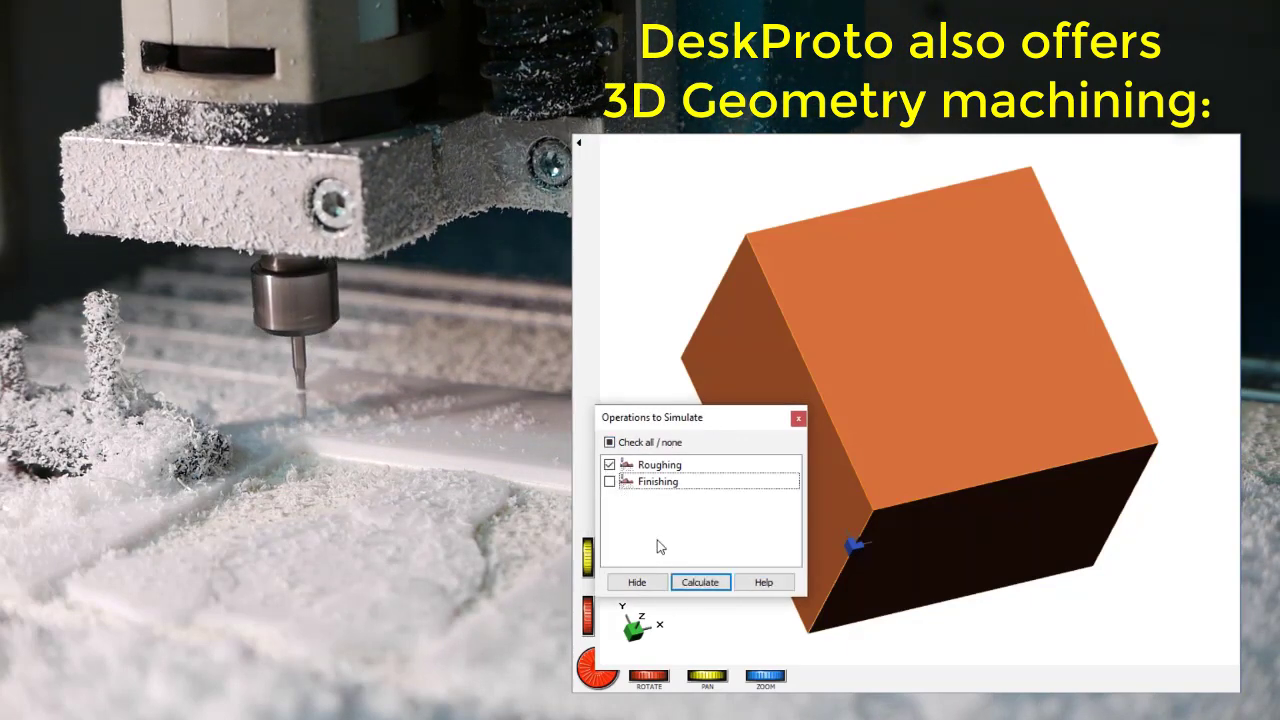
click(699, 582)
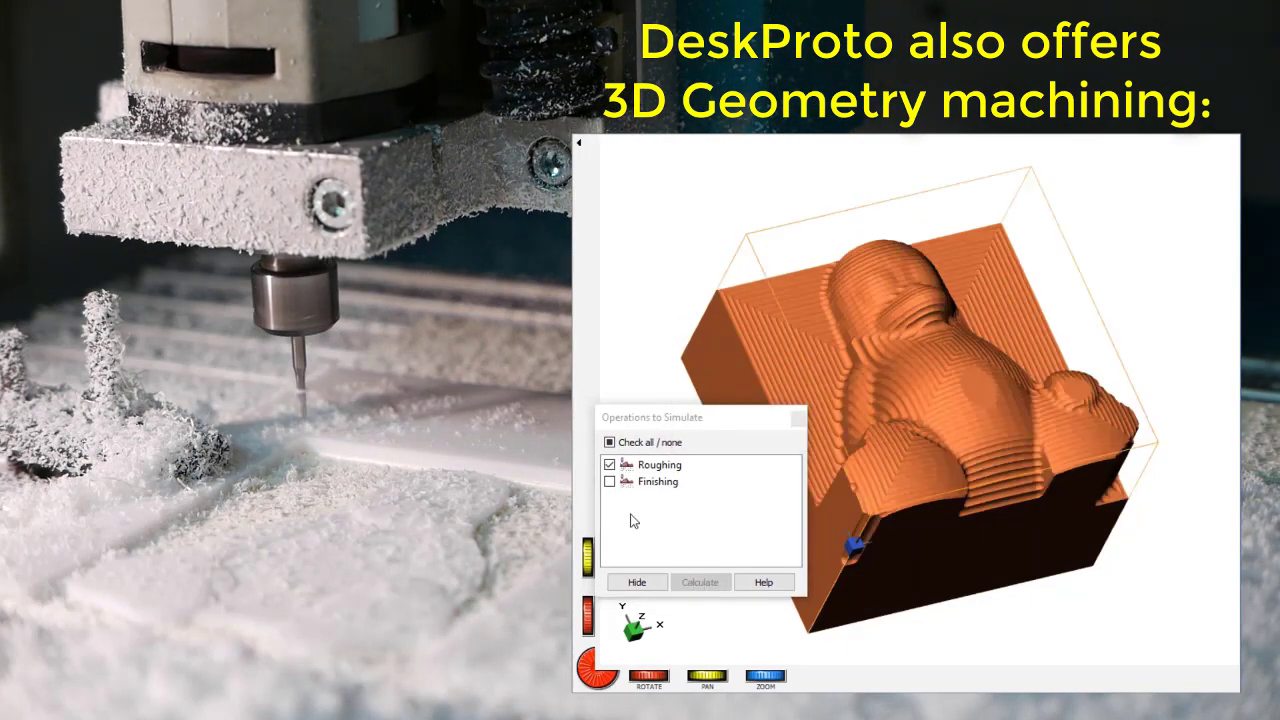
click(609, 482)
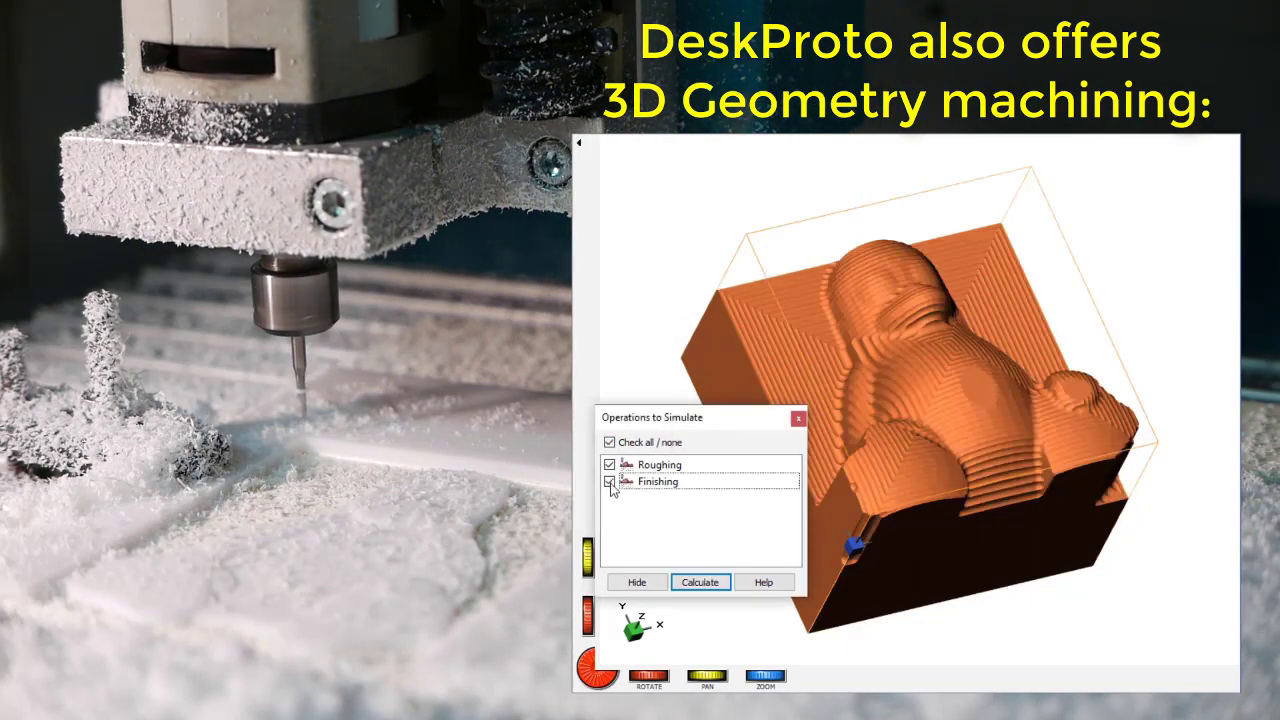
click(699, 582)
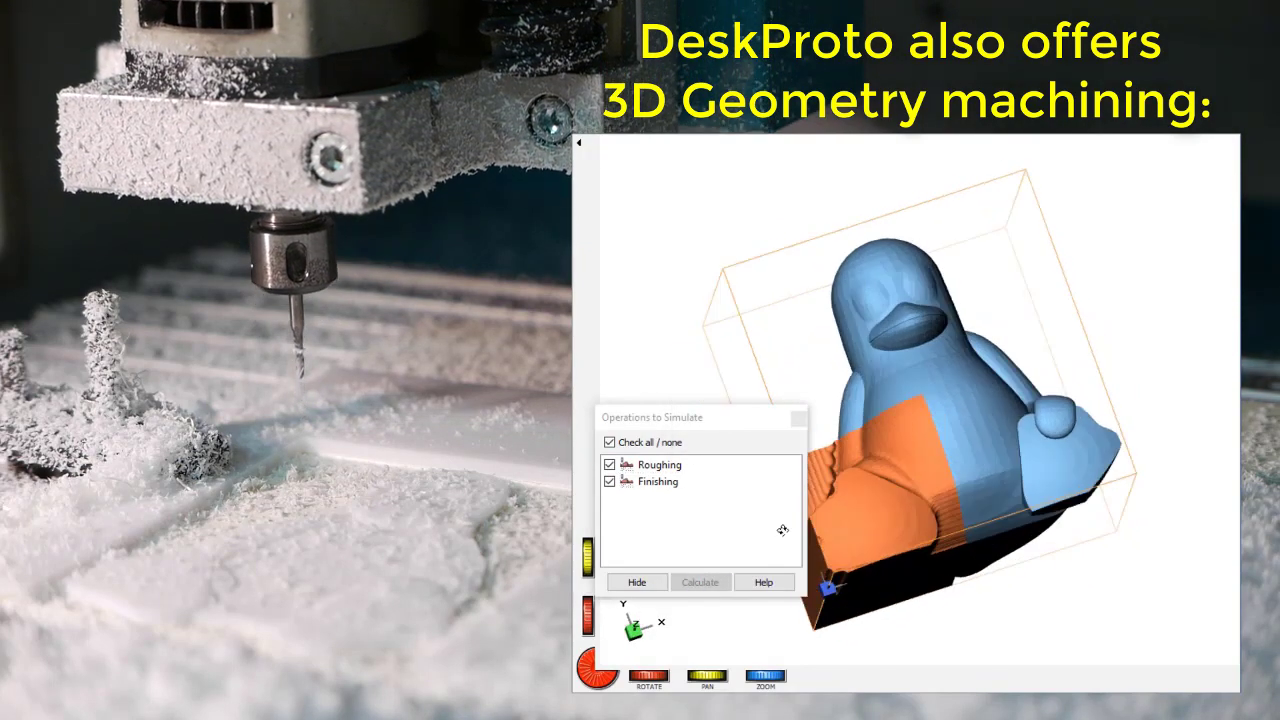